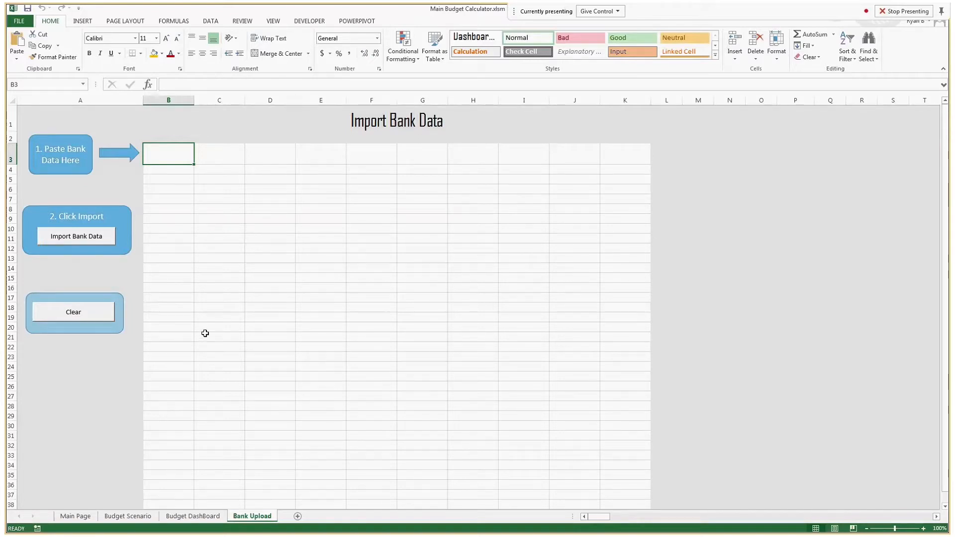
Step: Go to the Main Page sheet with the Menu heading and menu button
left_click(75, 516)
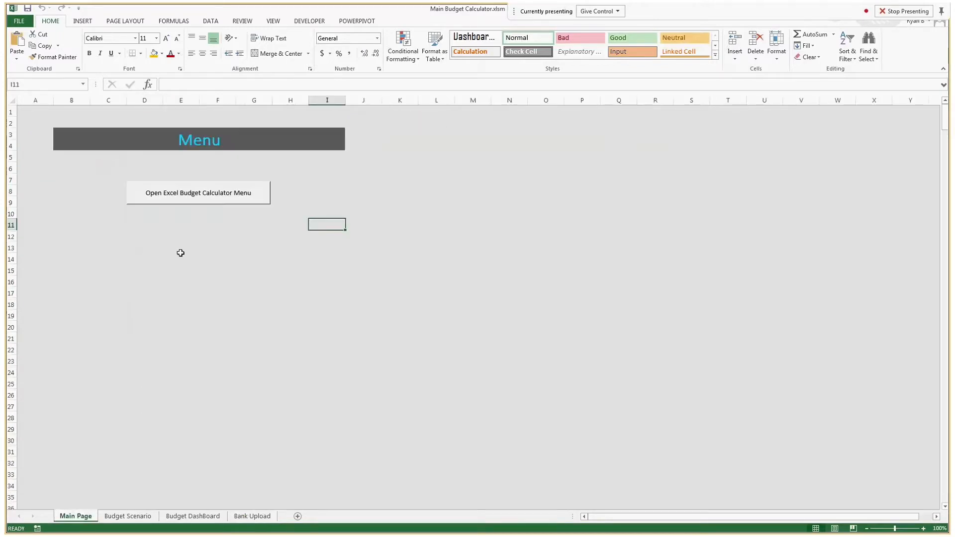
Step: Run the Classification Of Spend & Income action from the Excel Budget Calculator Menu
left_click(192, 202)
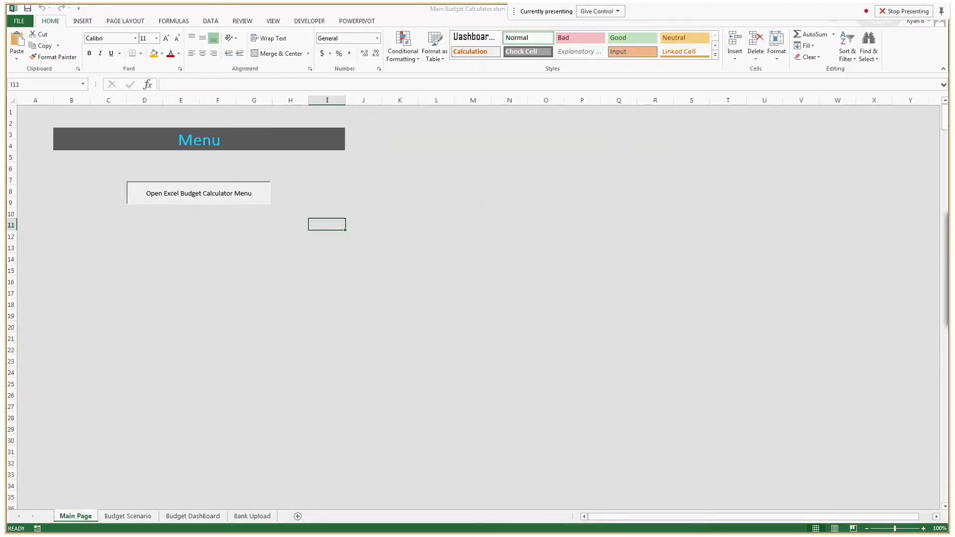
left_click_drag(355, 261, 347, 194)
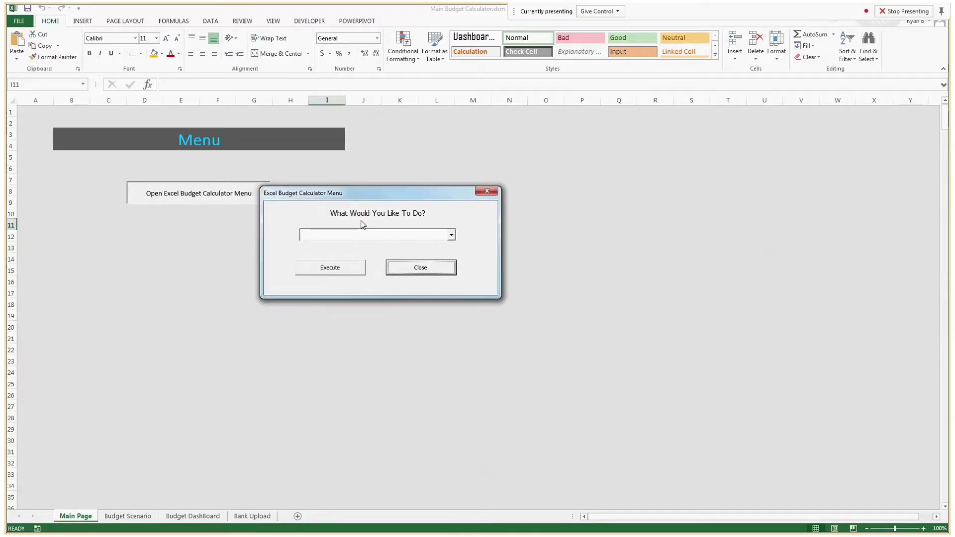
left_click(451, 235)
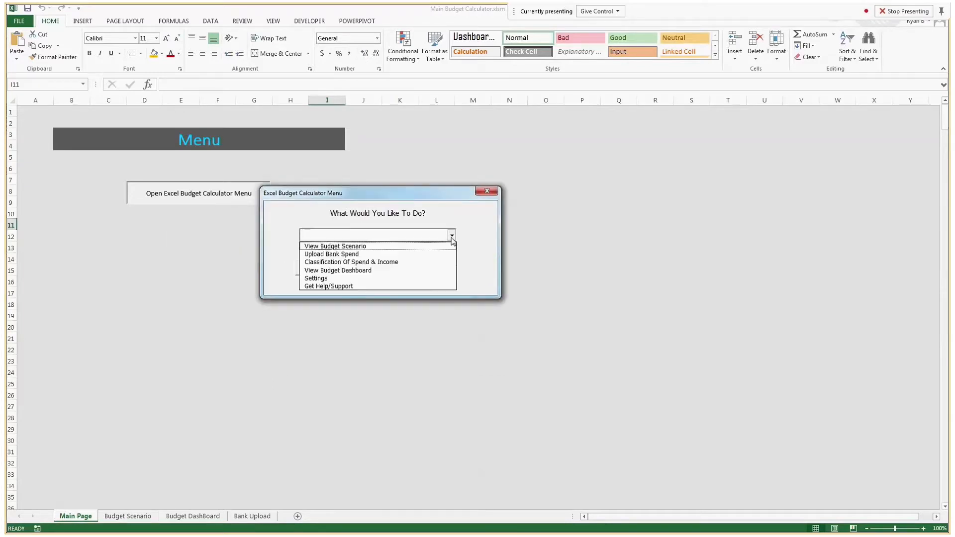
left_click(391, 263)
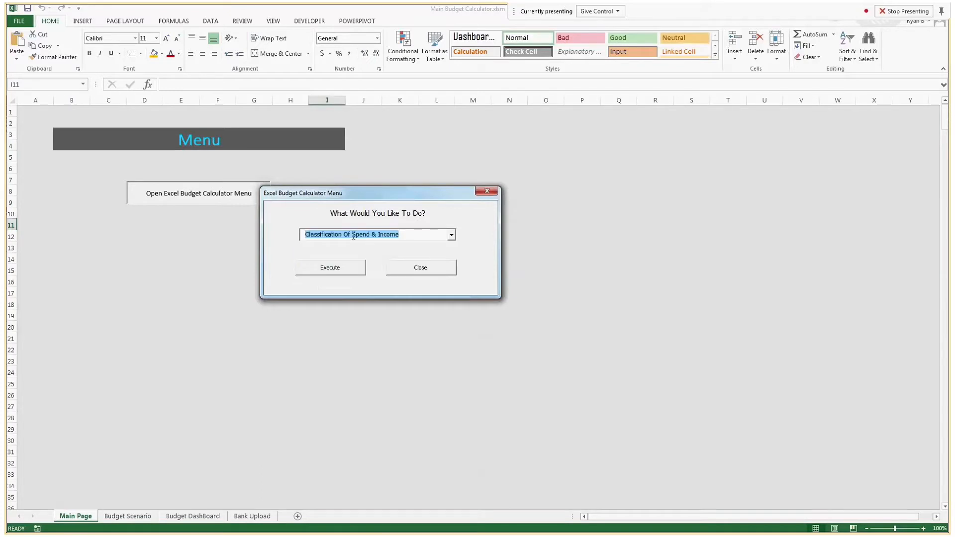
left_click(347, 275)
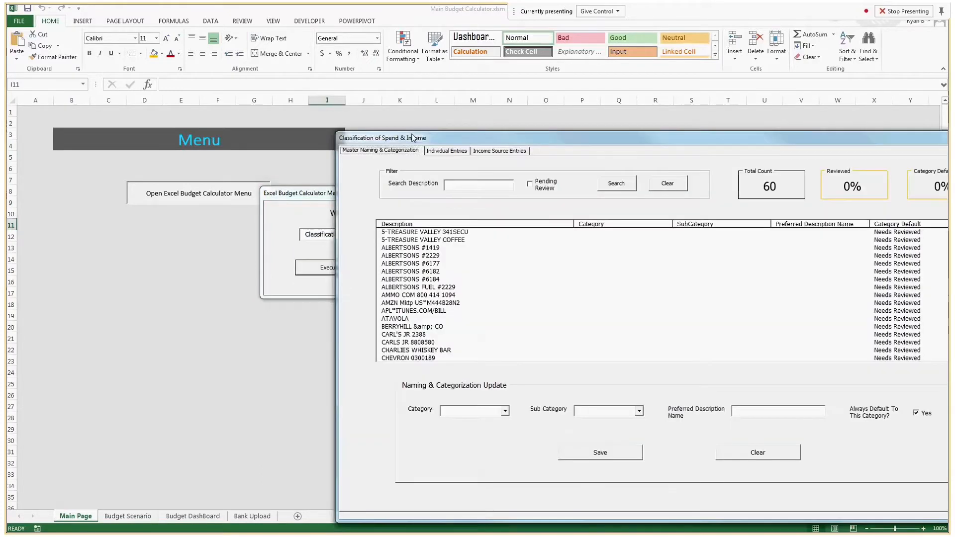
left_click_drag(468, 134, 228, 58)
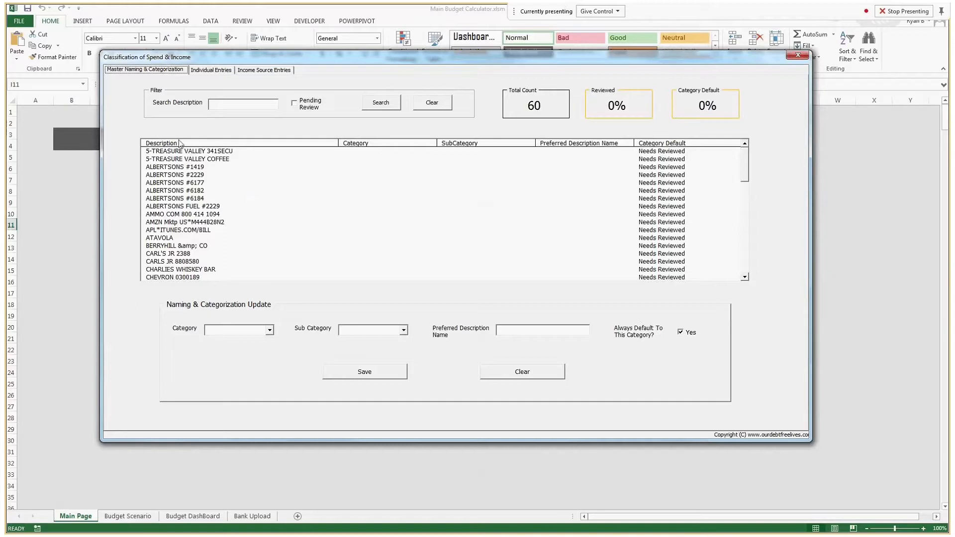
left_click_drag(185, 167, 211, 199)
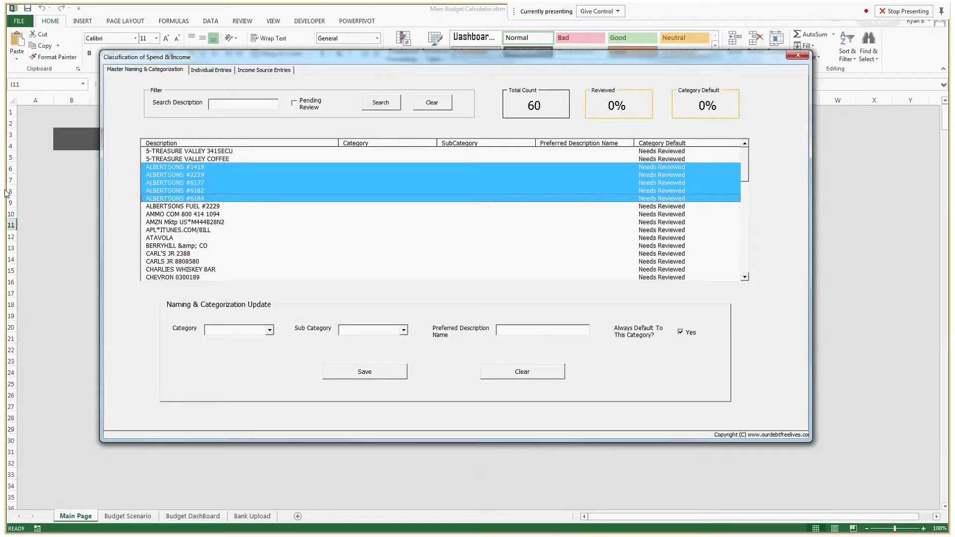
left_click(222, 101)
type("alb")
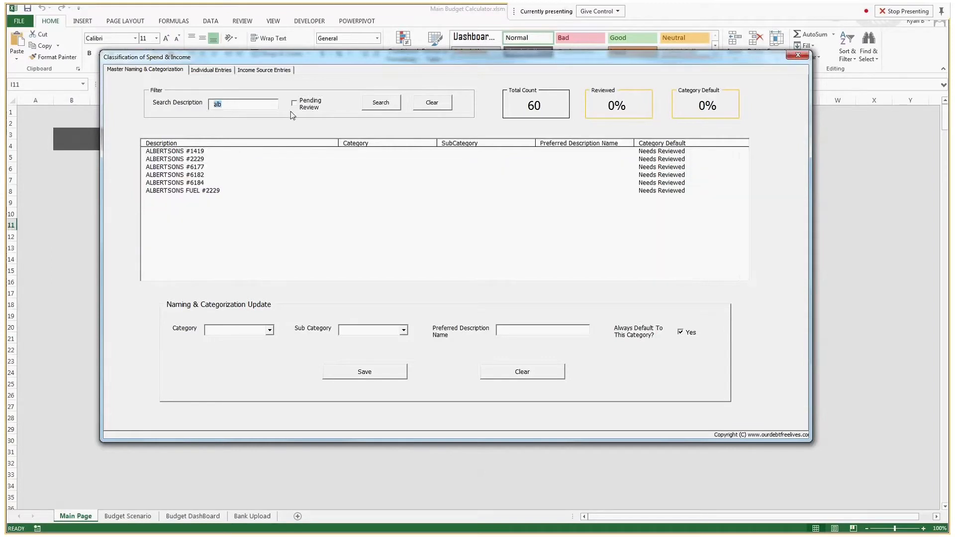
left_click(431, 102)
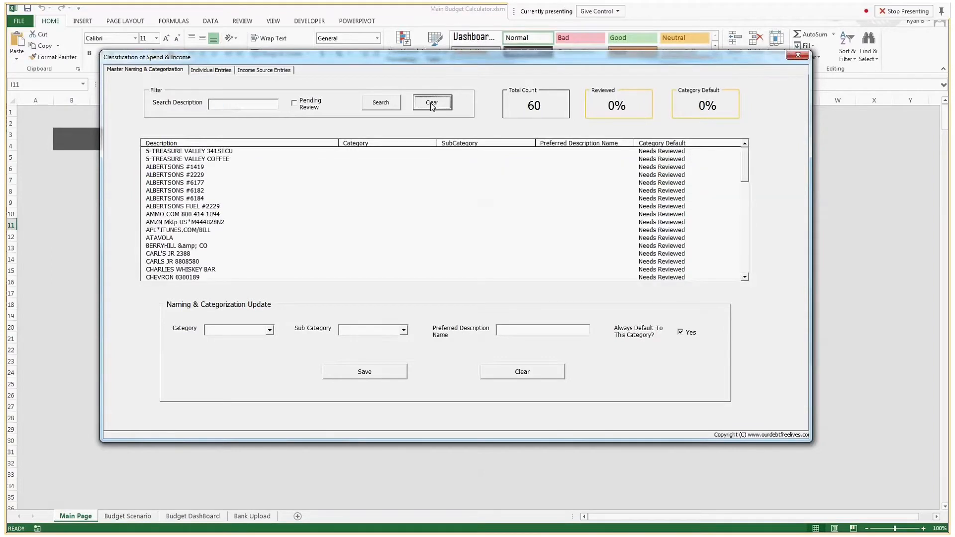
left_click(246, 106)
type("ch")
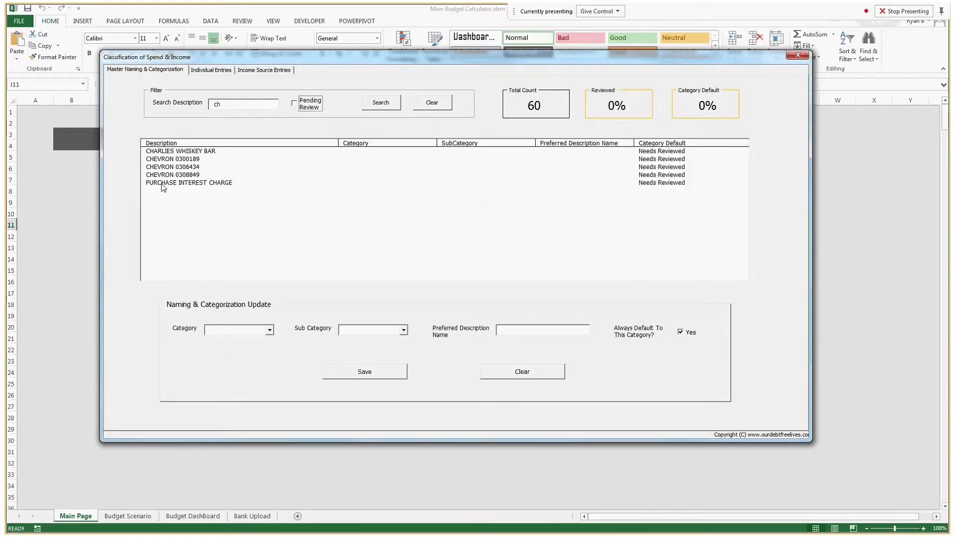
left_click(447, 106)
left_click(440, 106)
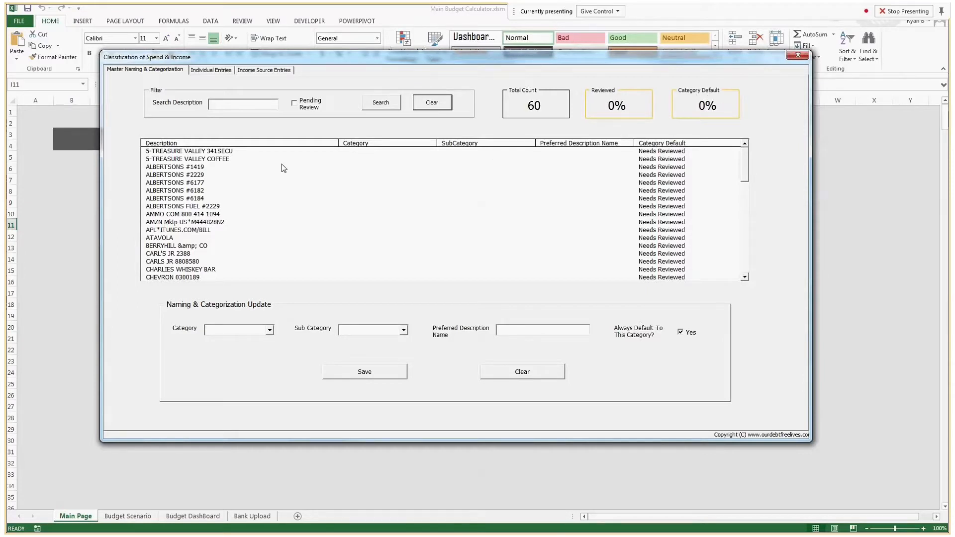
Step: Turn off Always Default for the two 5-TREASURE VALLEY descriptions and check individual entries
left_click_drag(237, 157, 237, 153)
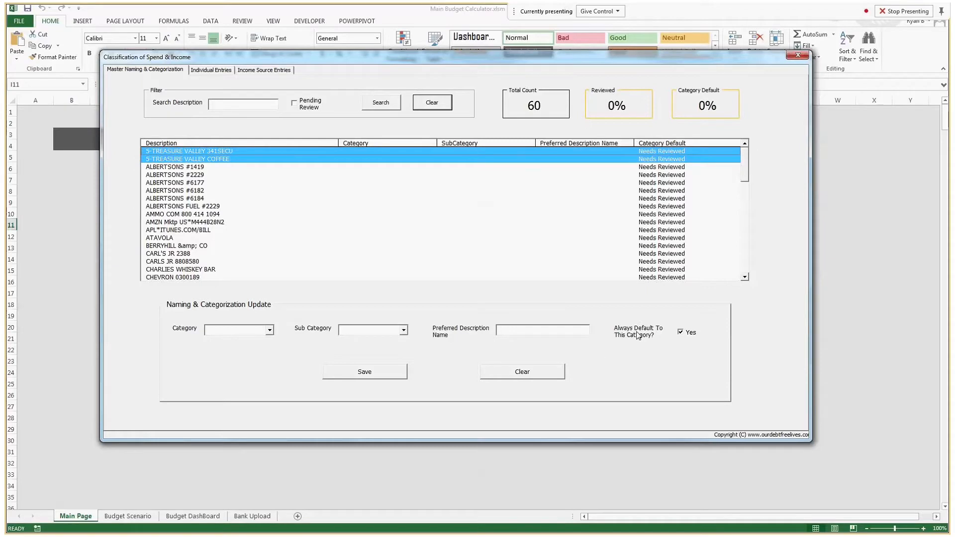
left_click(680, 332)
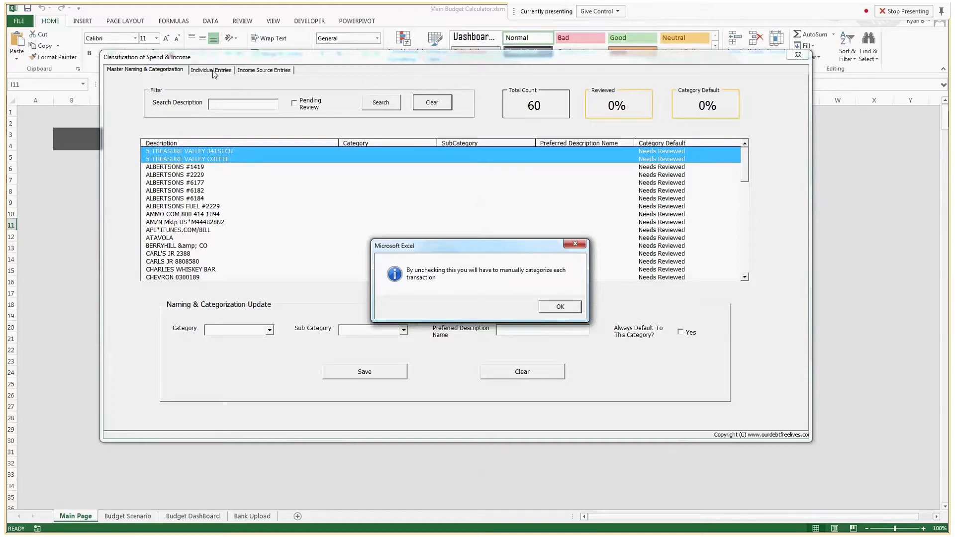
left_click(576, 243)
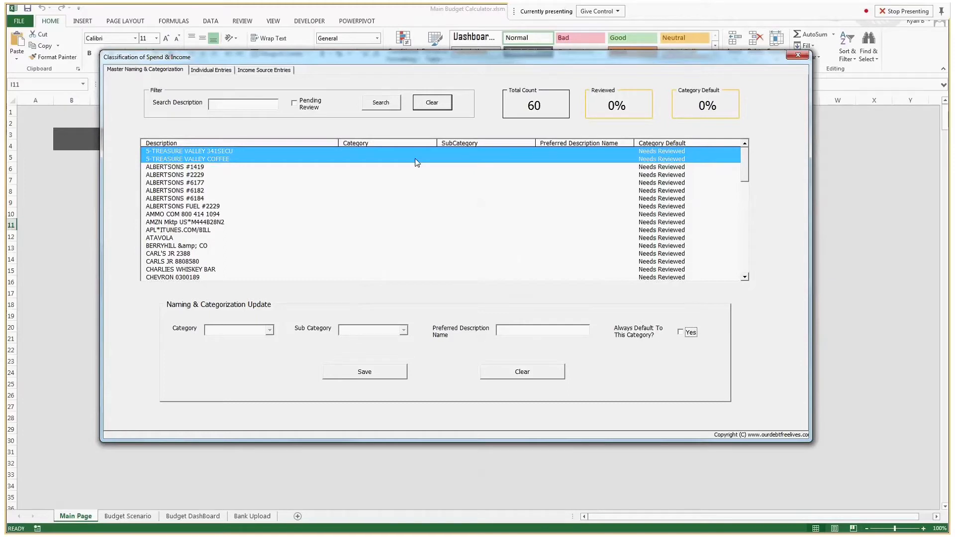
left_click(199, 70)
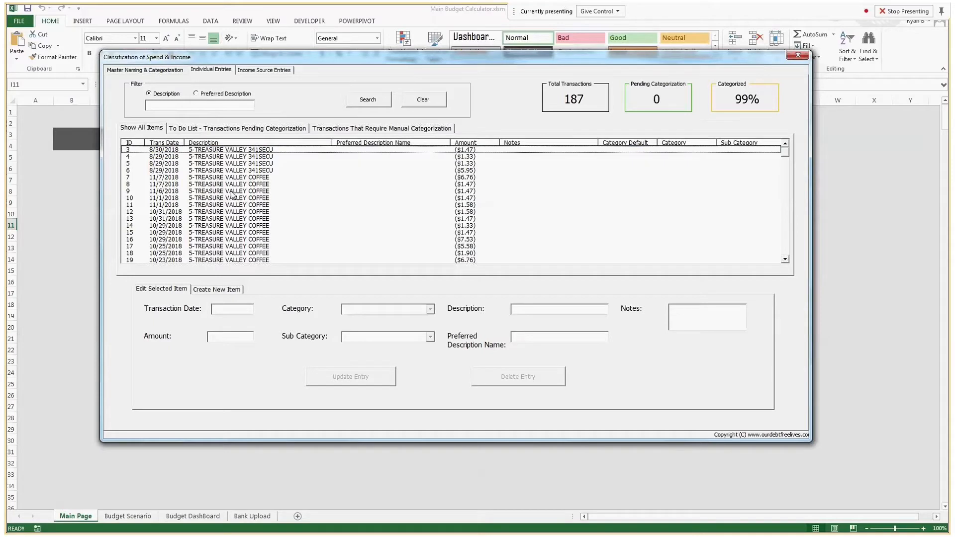
left_click(158, 70)
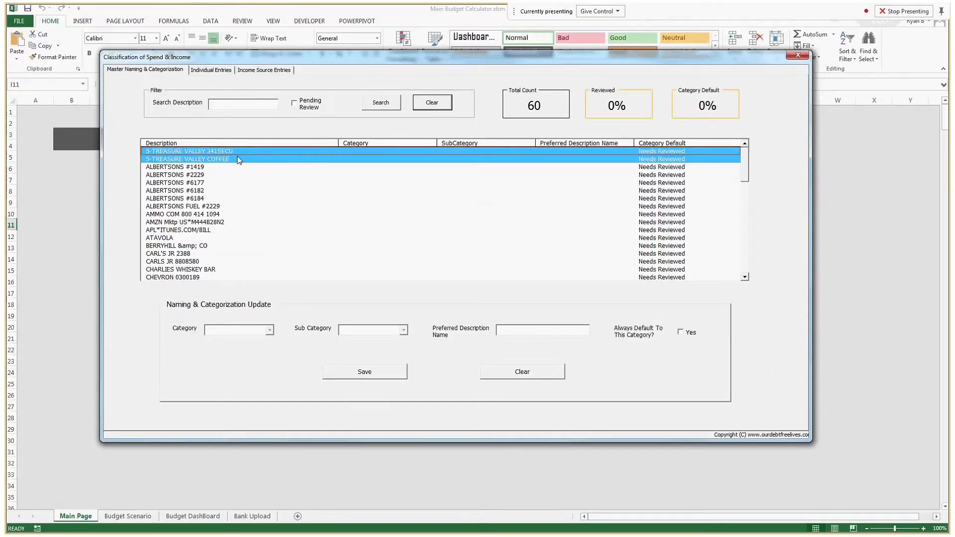
Step: Select ALBERTSONS #1419 through #6184 with Always Default To This Category kept on Yes
left_click(224, 166)
left_click(221, 199, "shift")
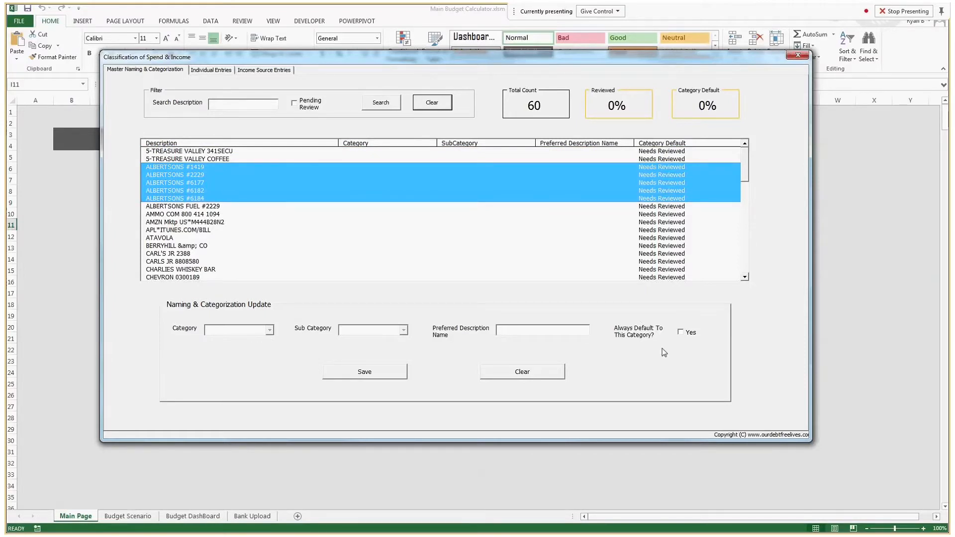
left_click(681, 332)
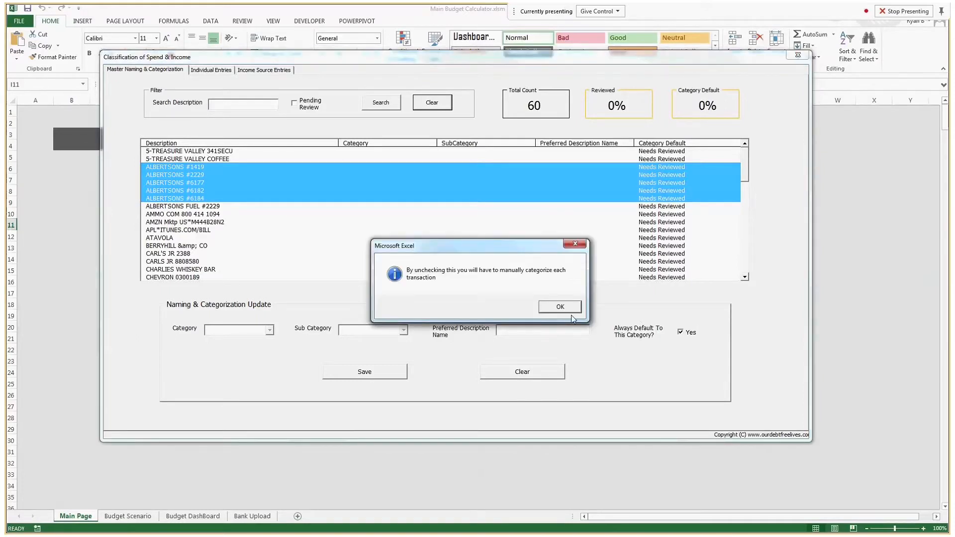
left_click(567, 309)
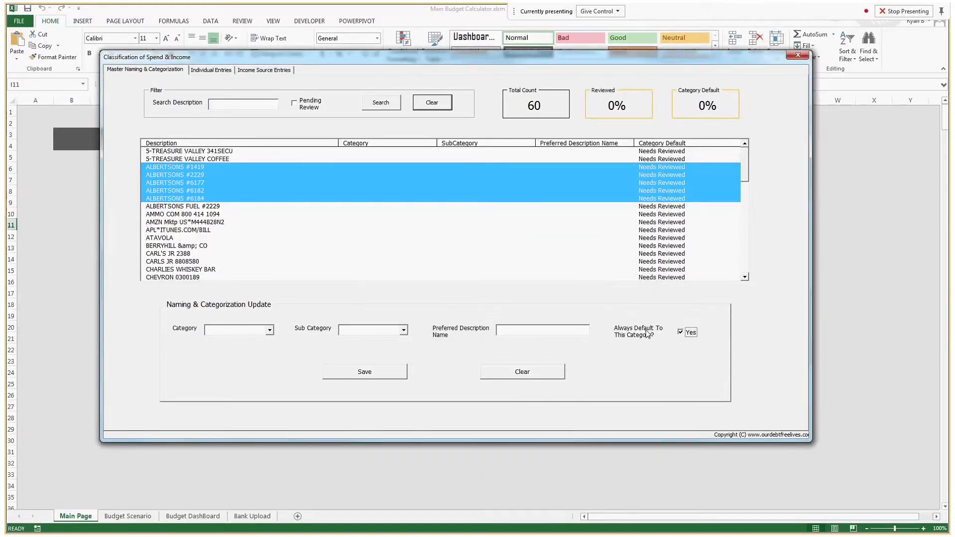
left_click(270, 330)
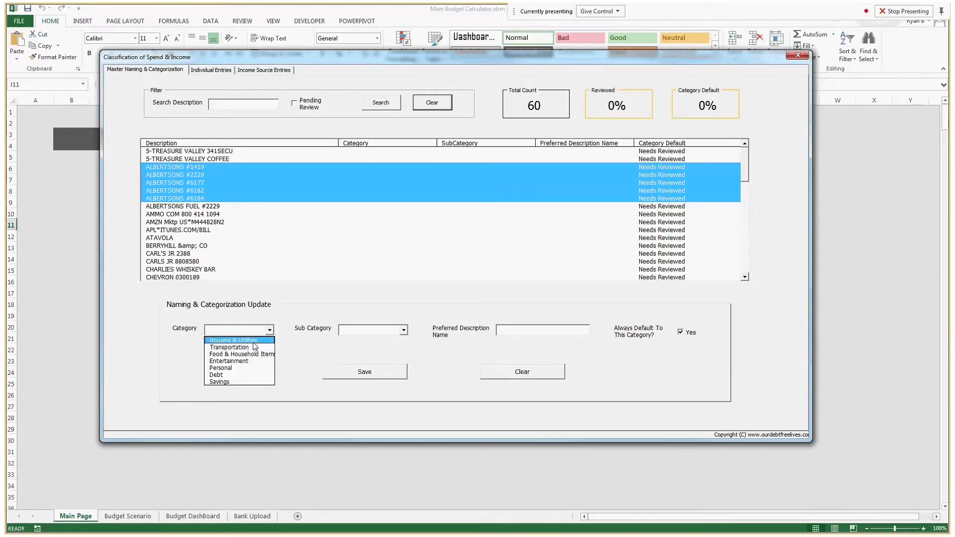
Step: Save the ALBERTSONS stores as Food & Household Items, Groceries, preferred name 'Albertsons'
left_click(263, 353)
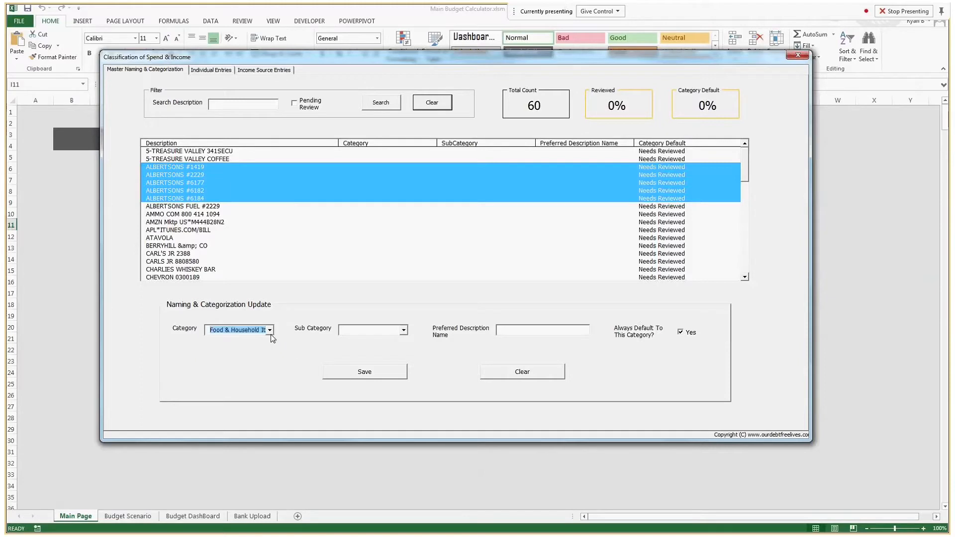
left_click(403, 330)
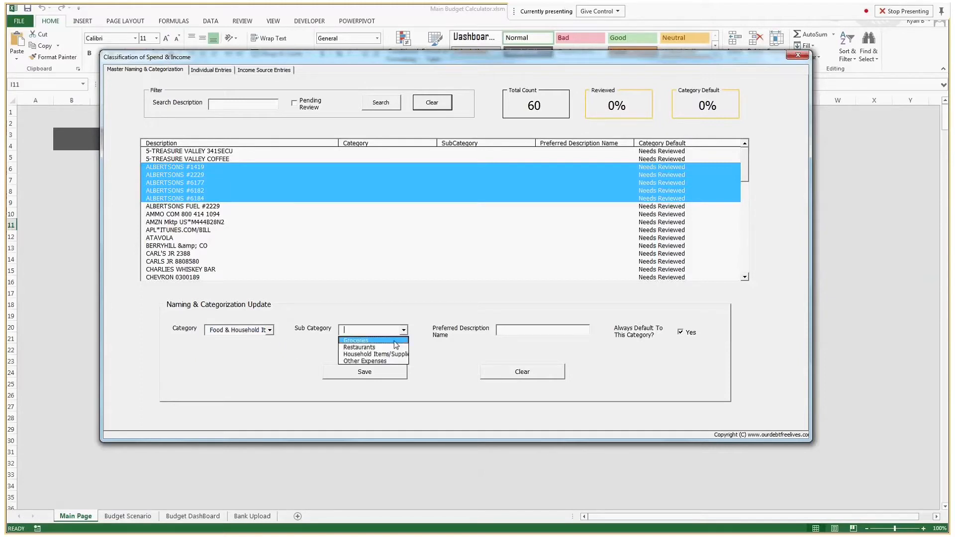
left_click(397, 341)
left_click(498, 330)
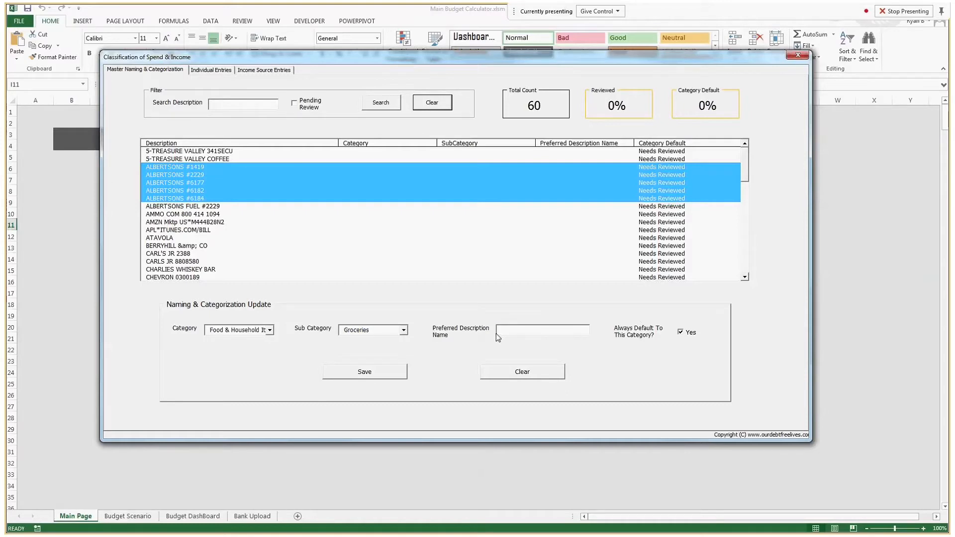
type("Albertsons")
left_click(374, 375)
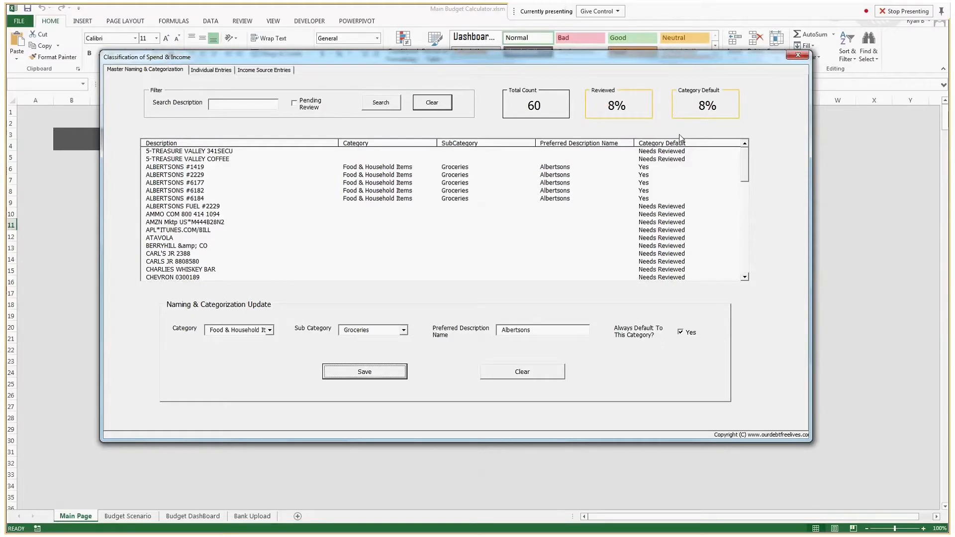
Step: Categorize ALBERTSONS FUEL #2229 as Transportation, Gas and save it
left_click(230, 204)
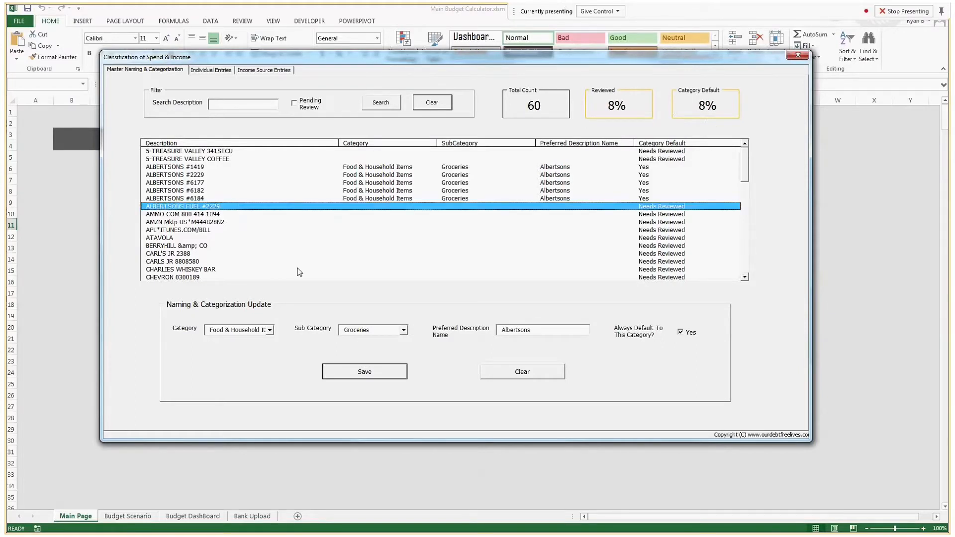
left_click(263, 330)
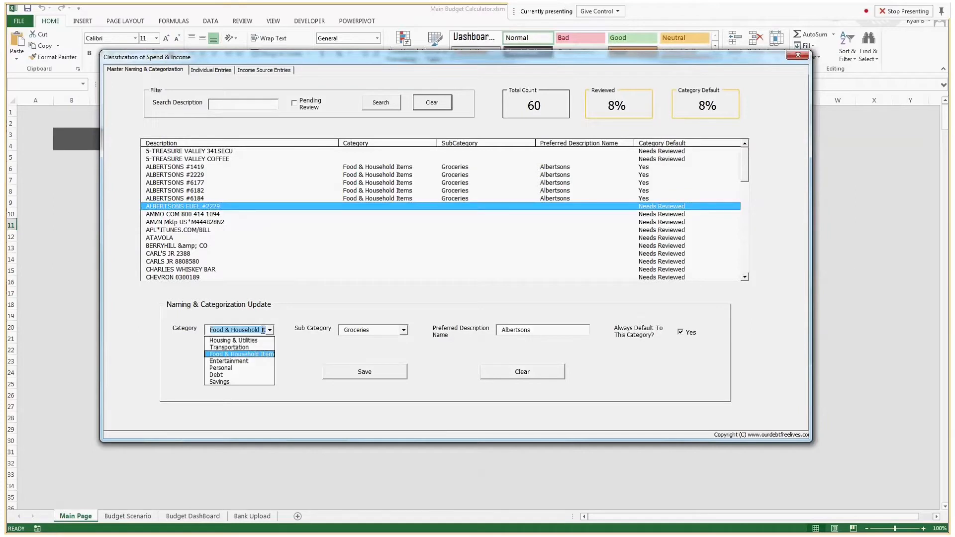
left_click(293, 317)
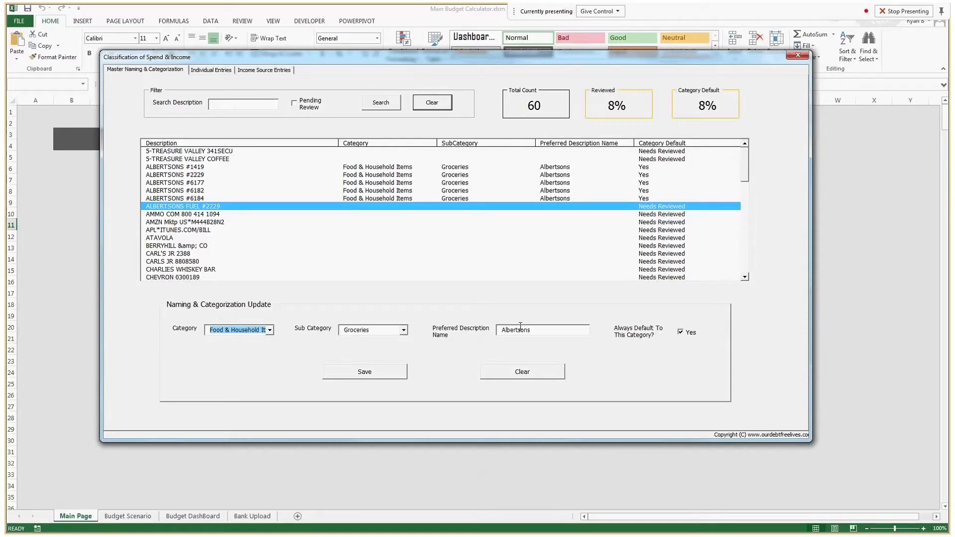
left_click(266, 333)
left_click(267, 335)
left_click(257, 340)
left_click(403, 330)
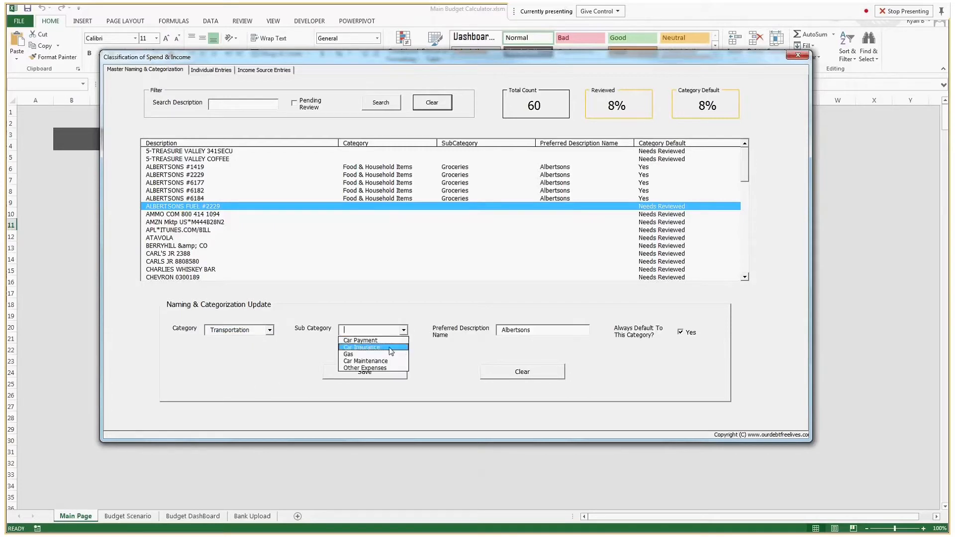
left_click(386, 354)
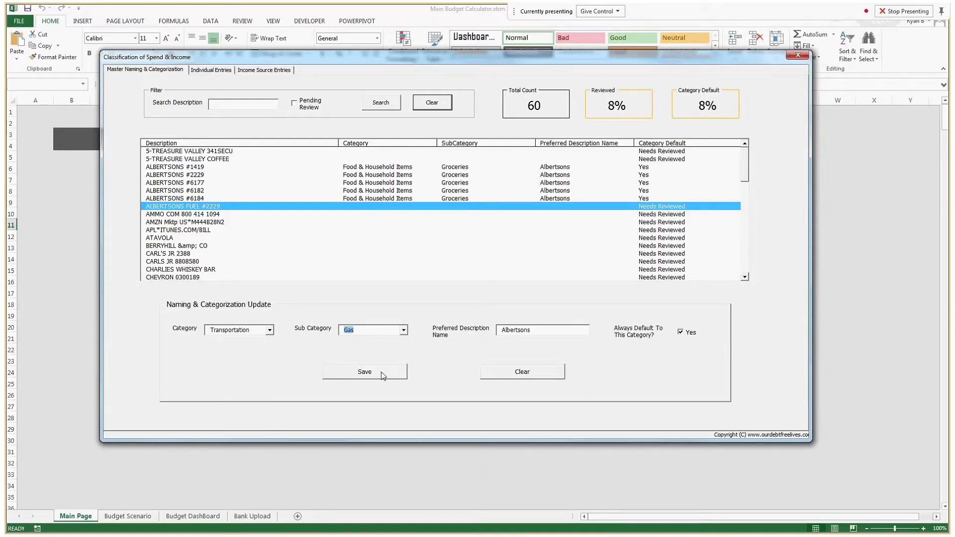
left_click(384, 375)
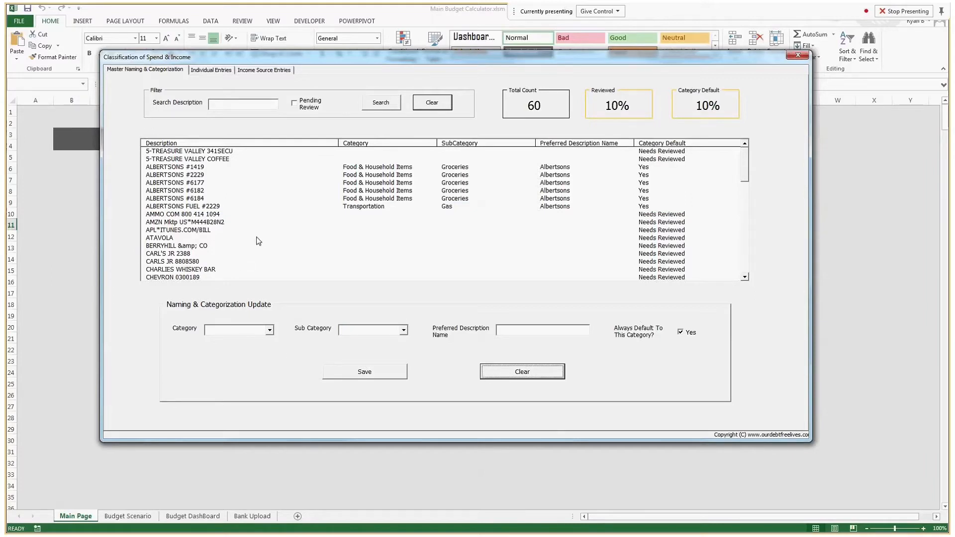
left_click(213, 230)
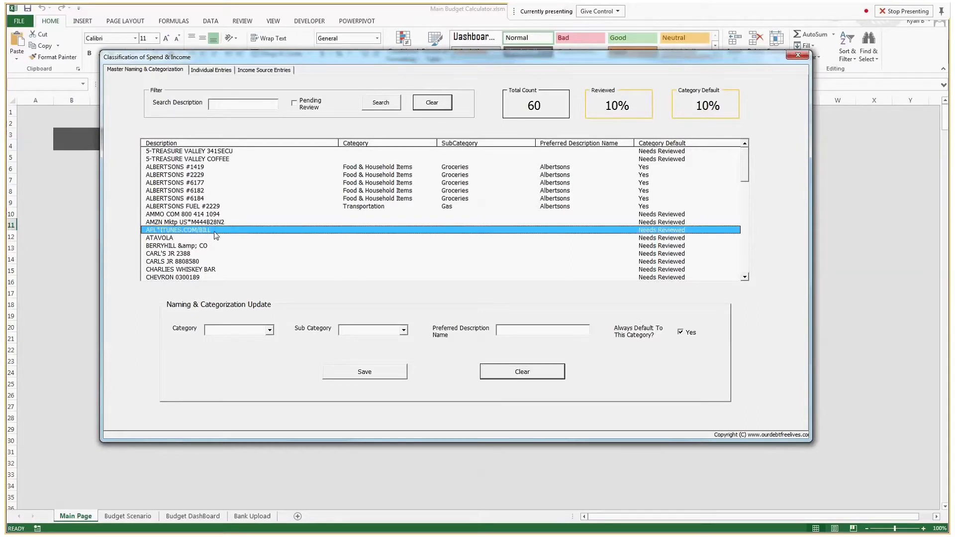
double_click(217, 231)
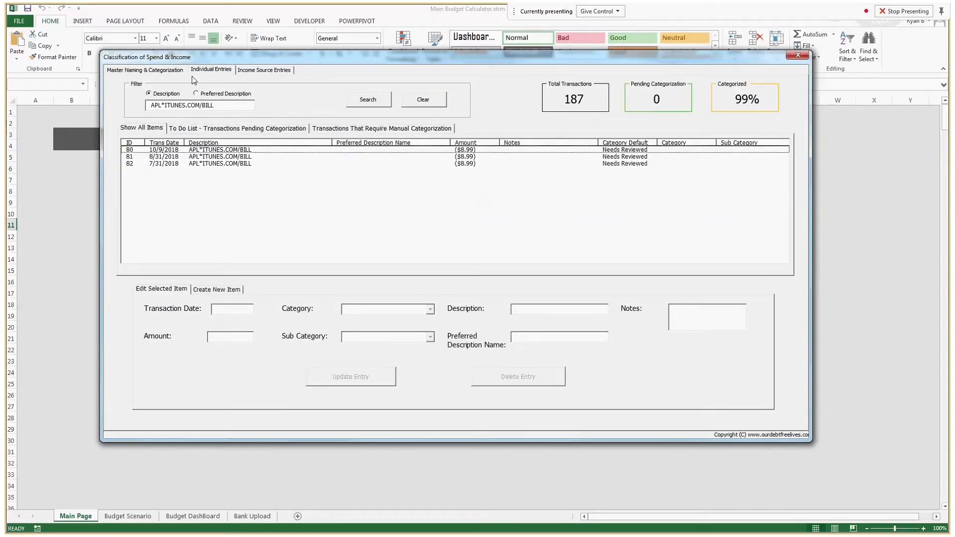
left_click(214, 151)
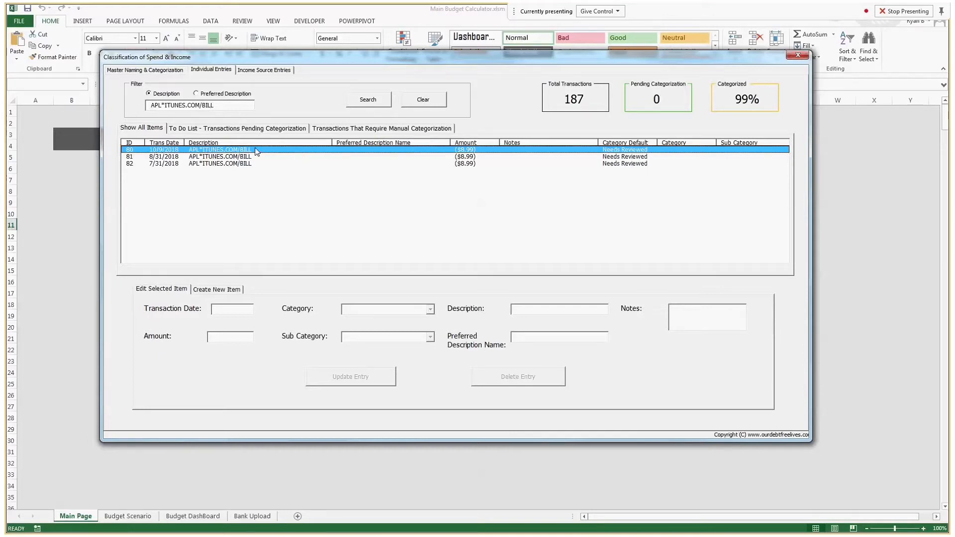
left_click(180, 70)
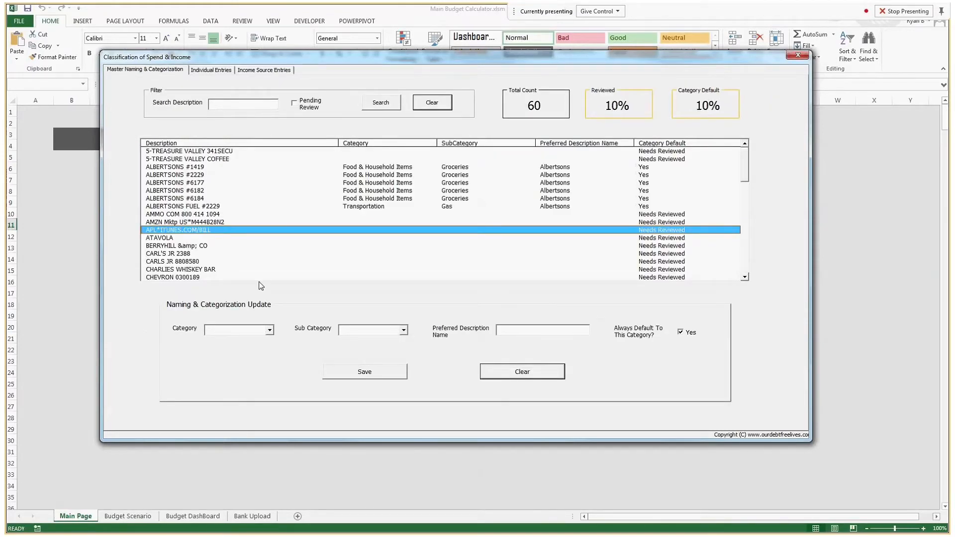
Step: Save iTunes as Entertainment, Subscriptions
left_click(269, 330)
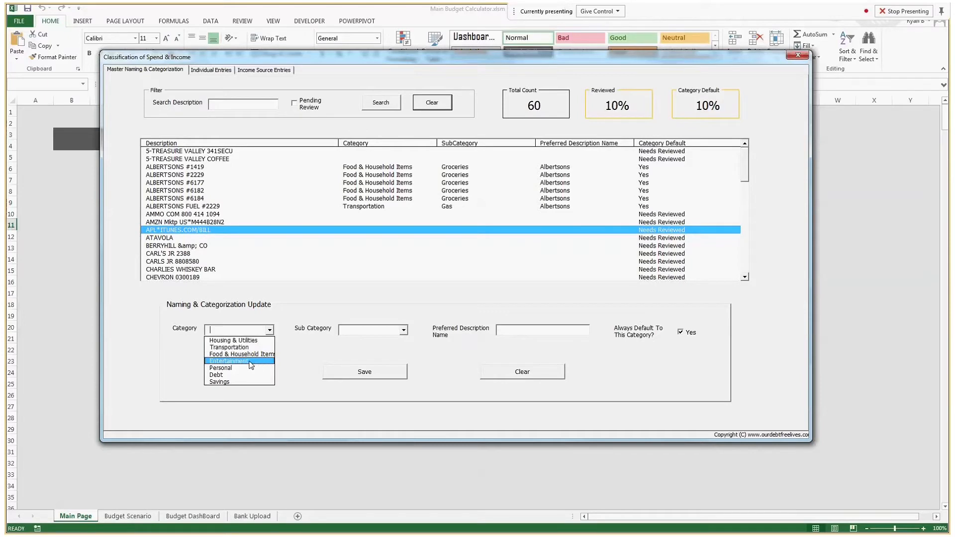
left_click(249, 365)
left_click(403, 330)
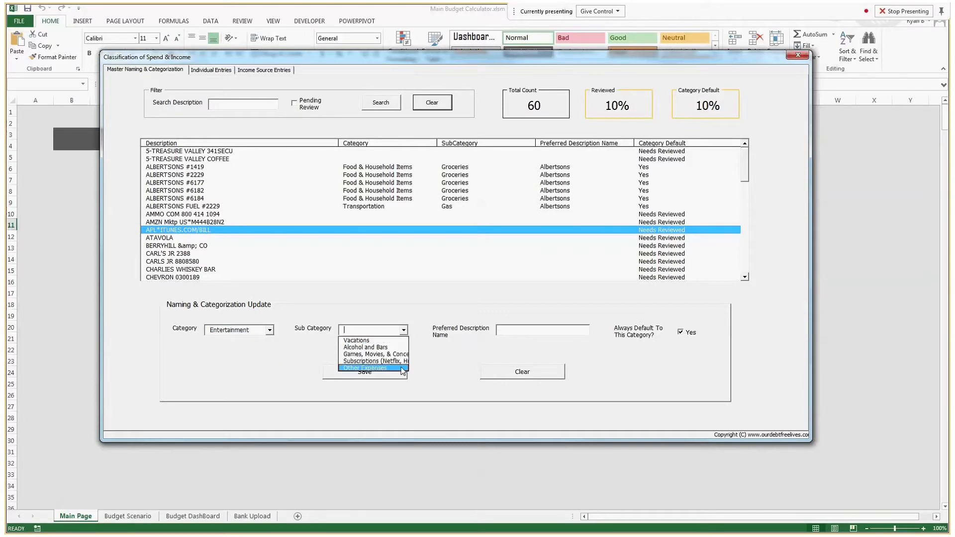
left_click(376, 361)
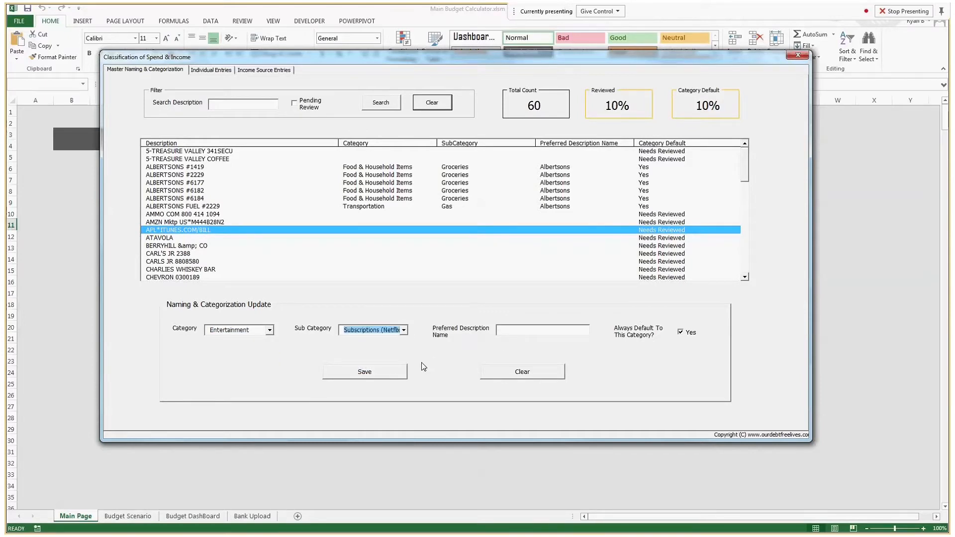
left_click(388, 371)
Step: Save both Carl's Jr descriptions as Food & Household Items, Restaurants, named Carls Jr
left_click(232, 255)
left_click(233, 263)
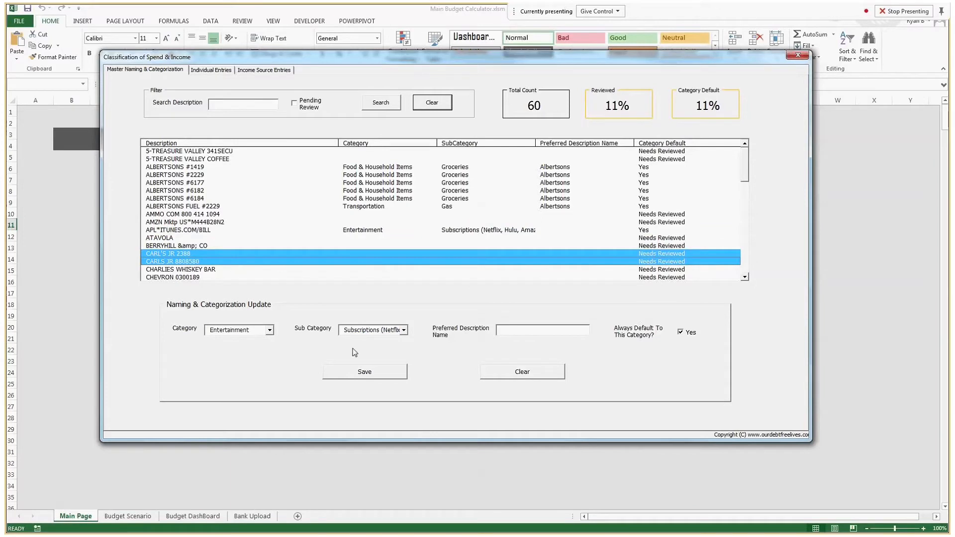
left_click(522, 372)
left_click(269, 331)
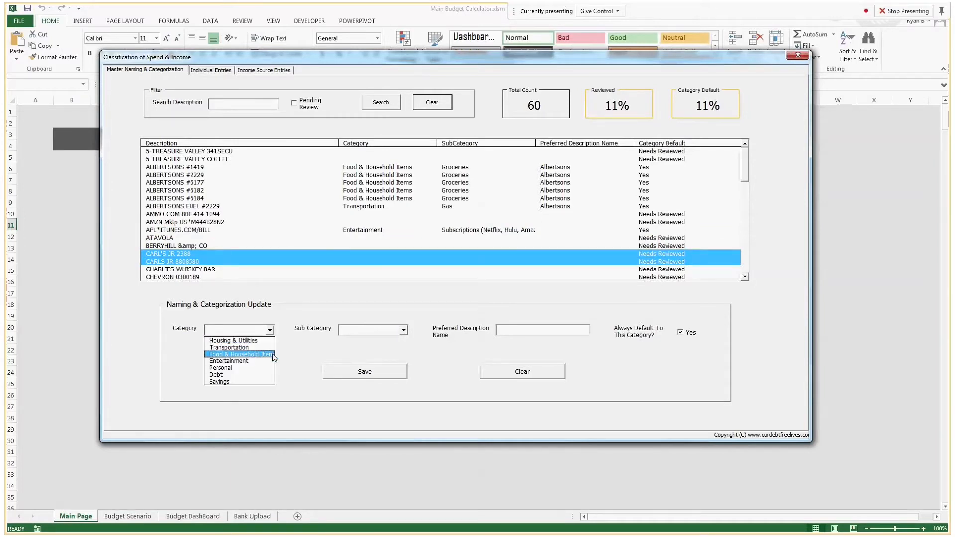
left_click(273, 354)
left_click(404, 330)
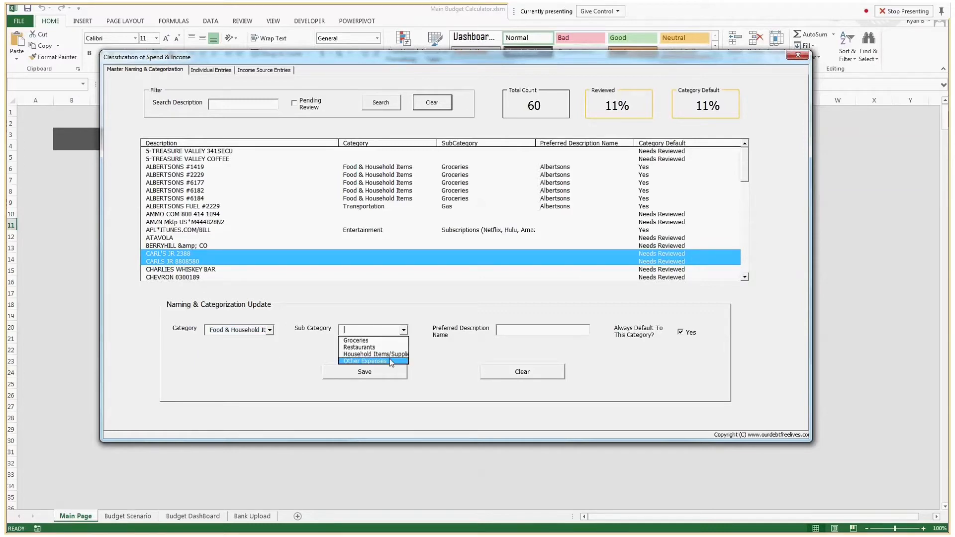
left_click(373, 360)
left_click(498, 332)
type("Carls Jr")
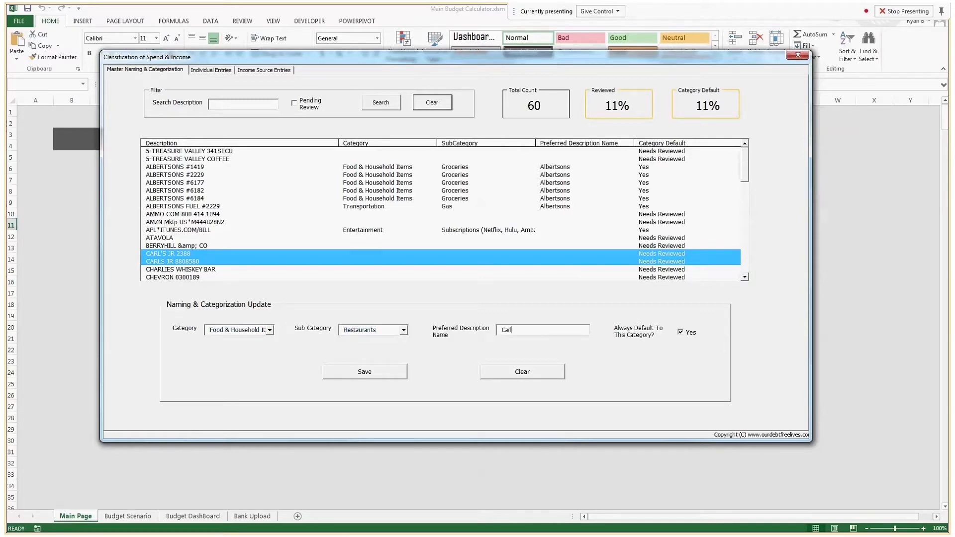
left_click(358, 373)
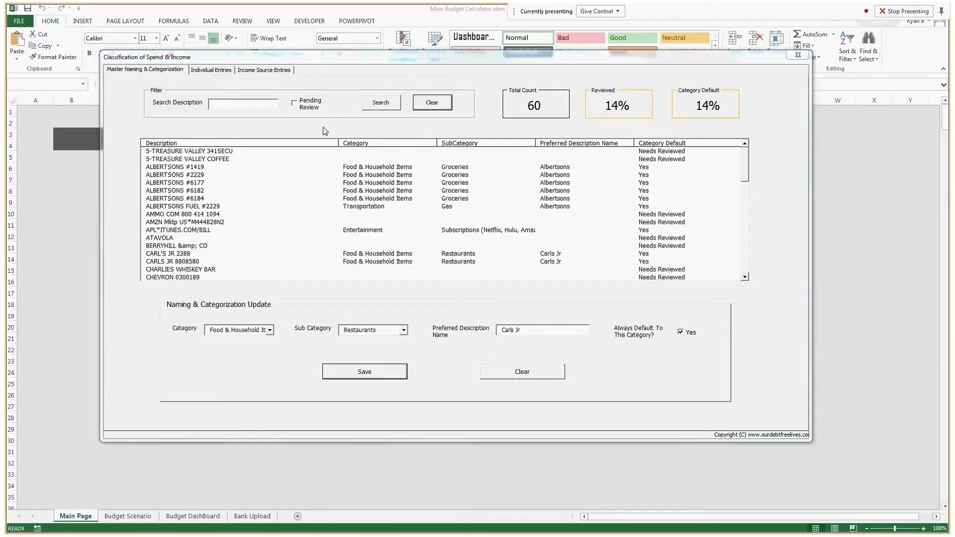
Step: Show only pending descriptions and save the three Chevron entries as Transportation, Gas, named 'Chevron'
left_click(294, 106)
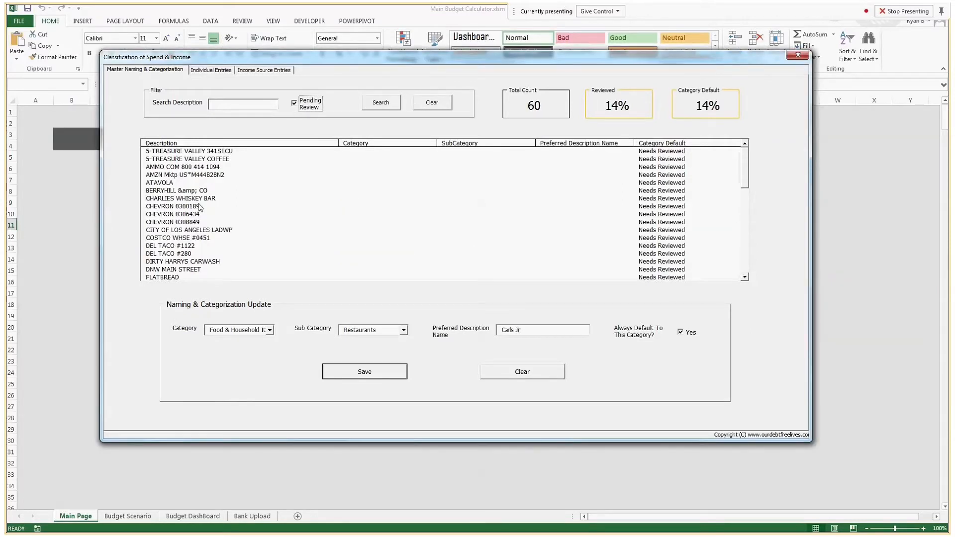
left_click_drag(199, 199, 216, 222)
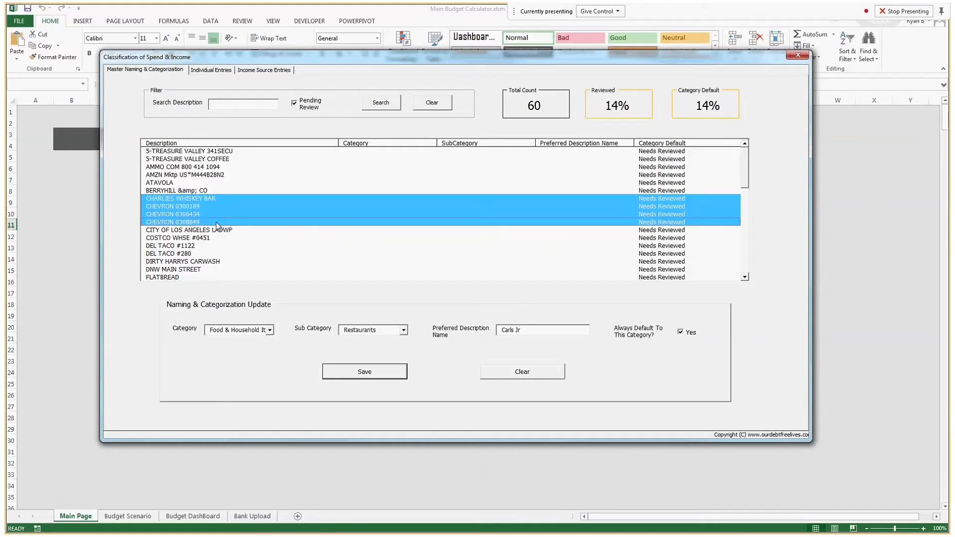
left_click(270, 330)
left_click_drag(199, 207, 202, 222)
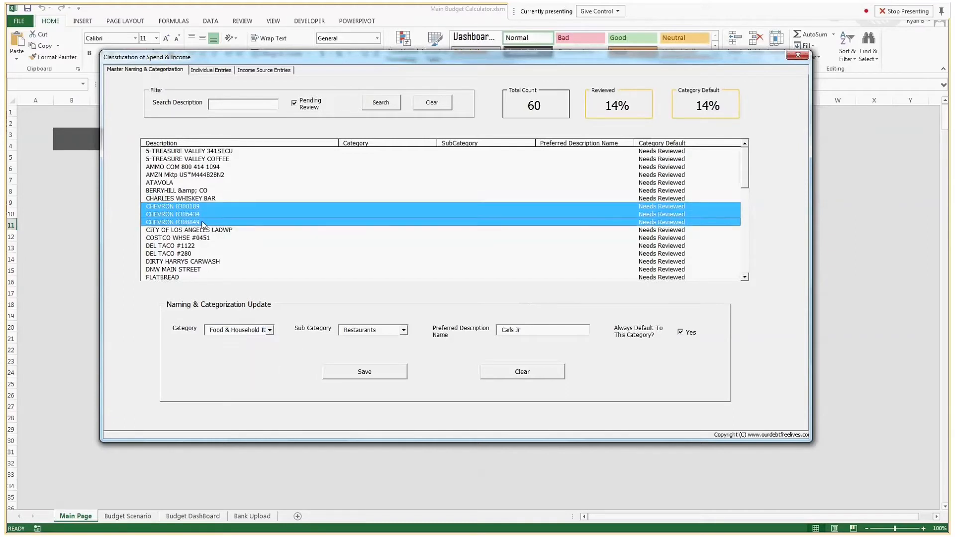
left_click(270, 330)
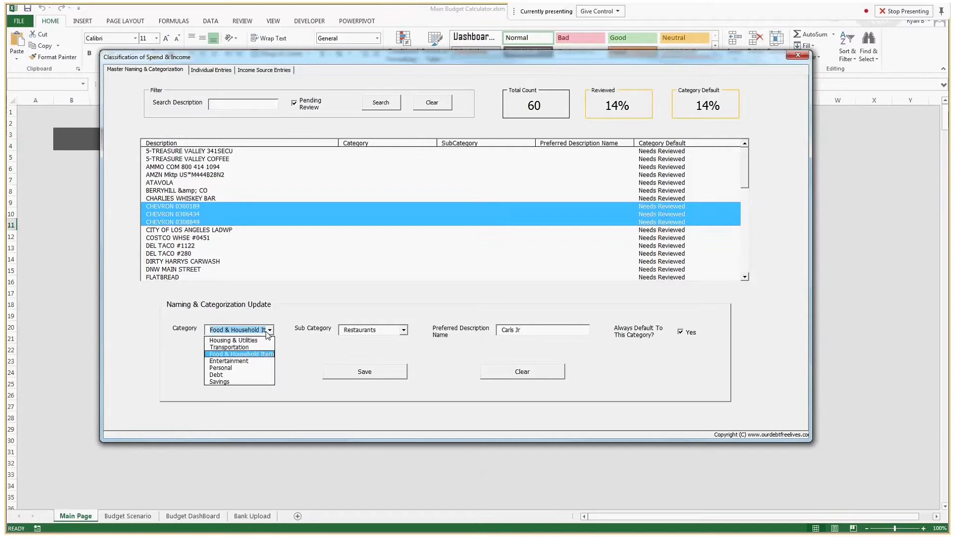
left_click(251, 354)
left_click(404, 330)
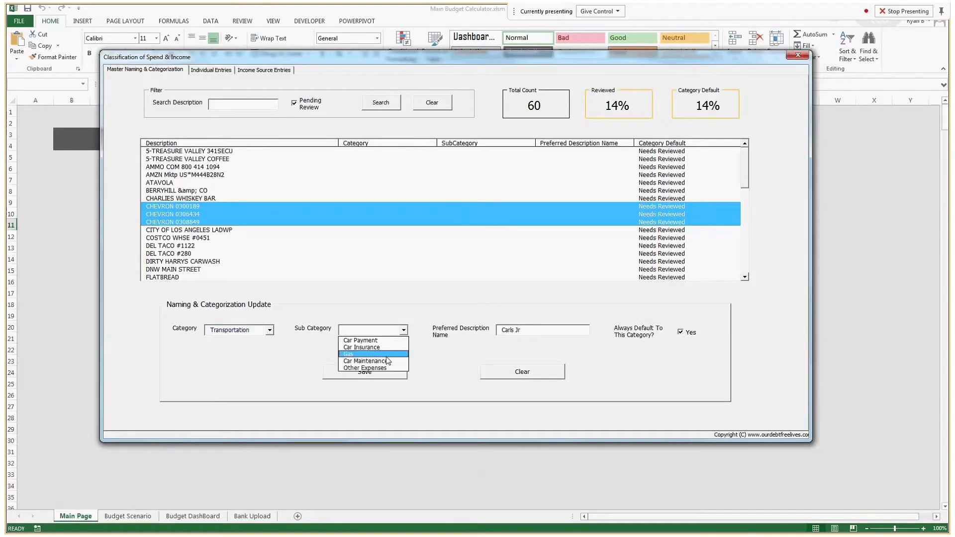
left_click(383, 354)
left_click_drag(529, 328, 484, 341)
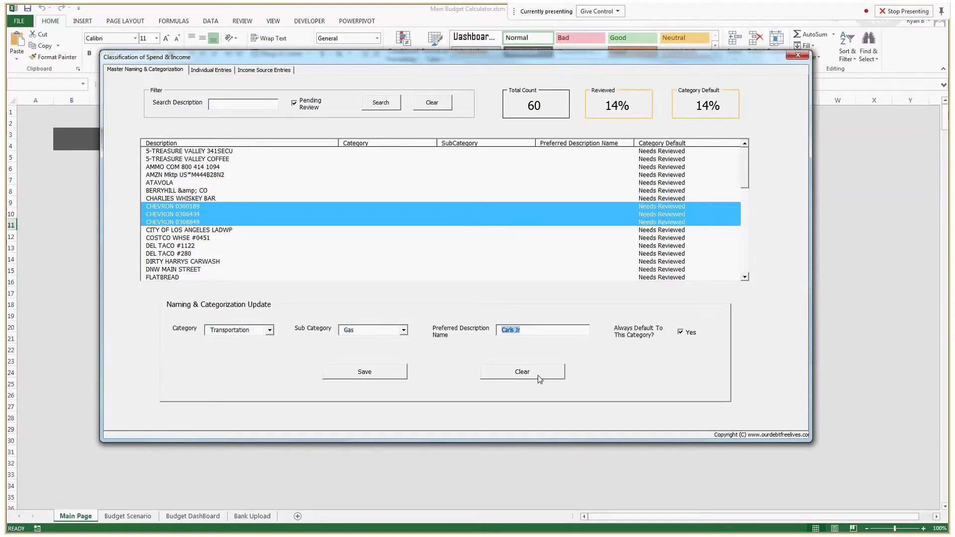
key("BackSpace")
type("Chevron")
left_click(378, 377)
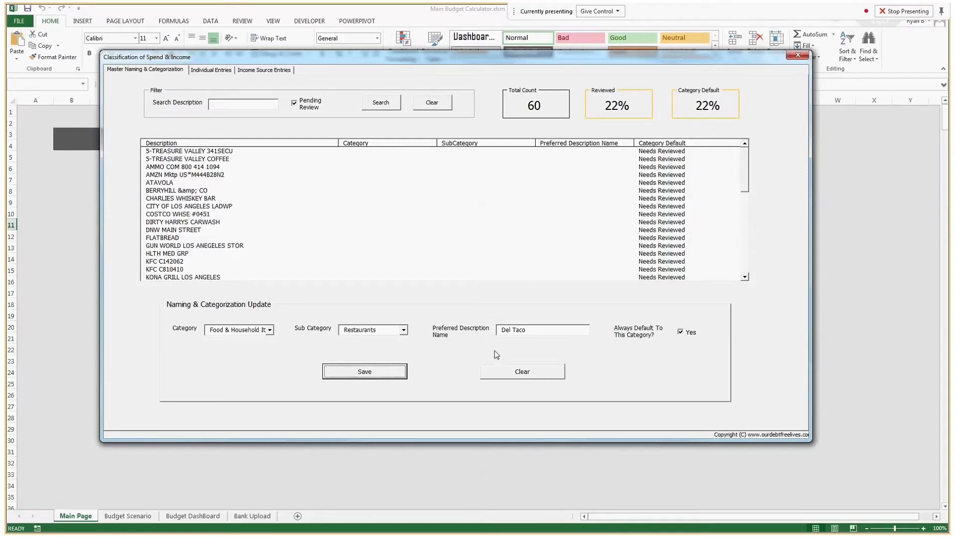
Step: Save both KFC descriptions as Restaurants with the preferred name 'KFC'
left_click_drag(544, 330, 258, 316)
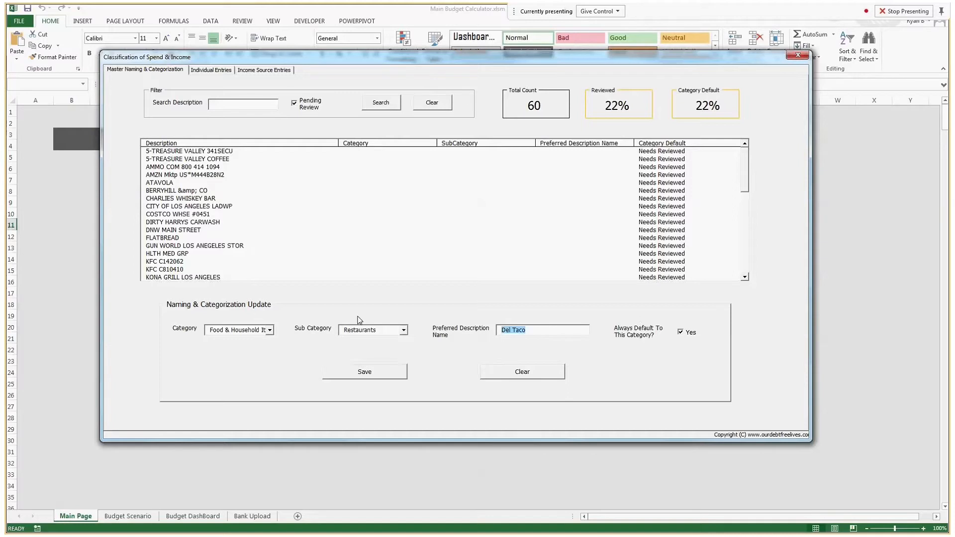
type("KFC")
left_click_drag(197, 262, 196, 269)
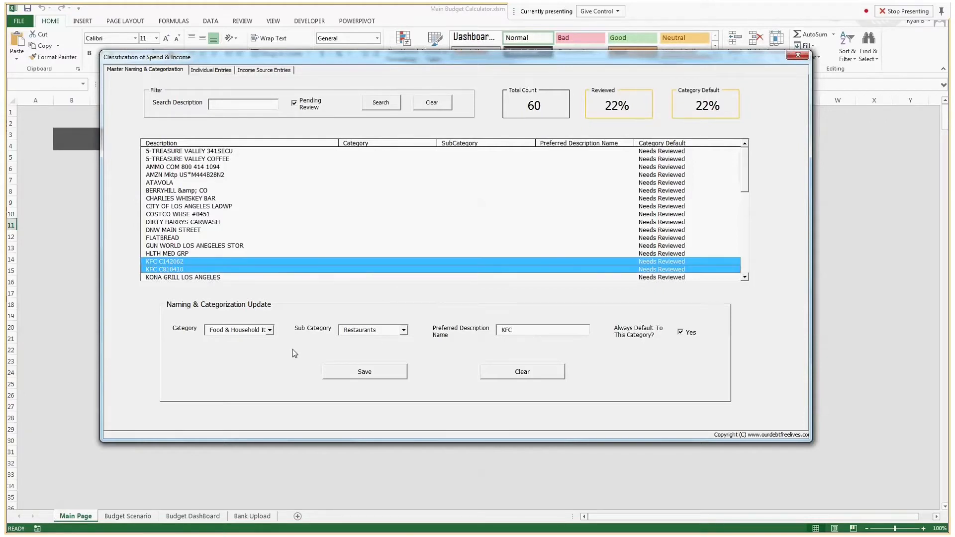
left_click(339, 371)
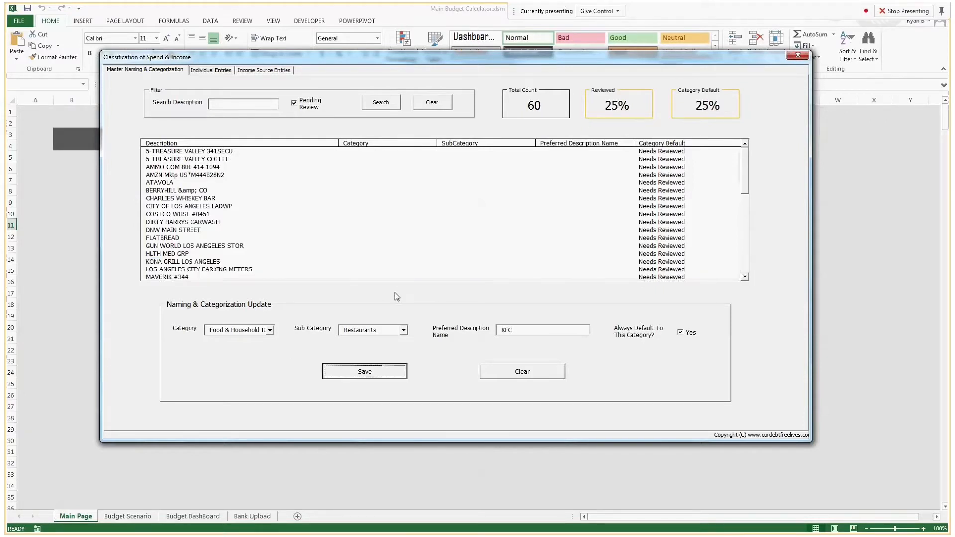
left_click(231, 272)
left_click(270, 330)
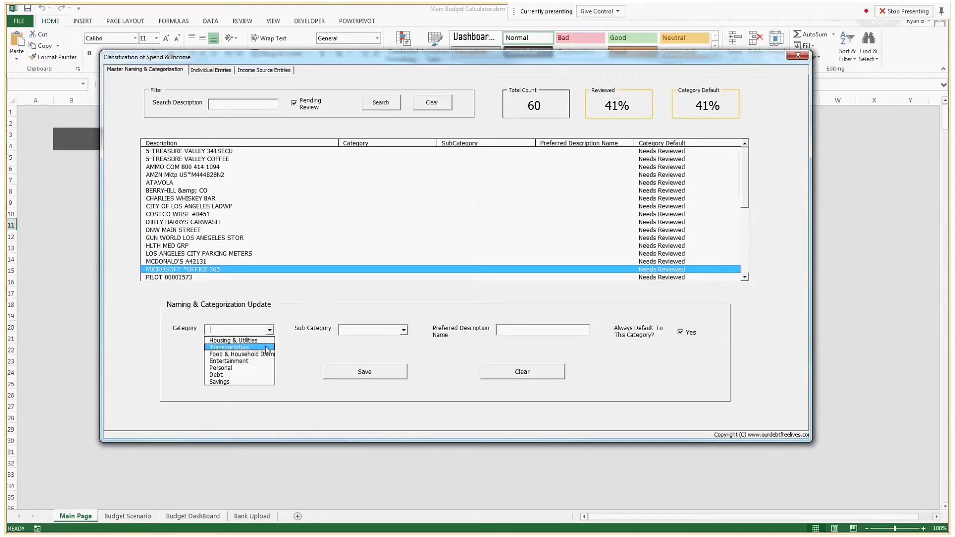
Step: Set MICROSOFT *OFFICE 365 to the Personal category, then select WAL-MART #1493 and #1468
left_click(245, 362)
left_click(271, 331)
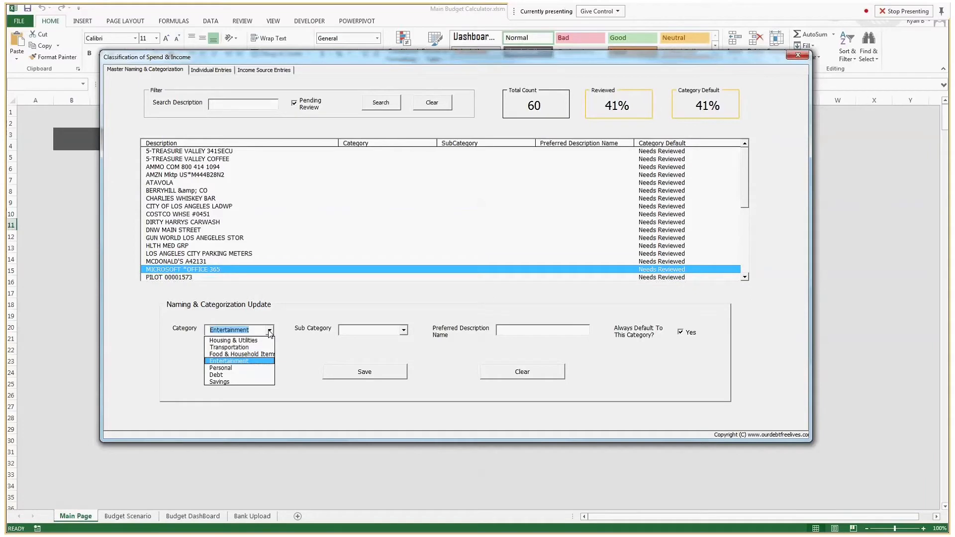
left_click(233, 368)
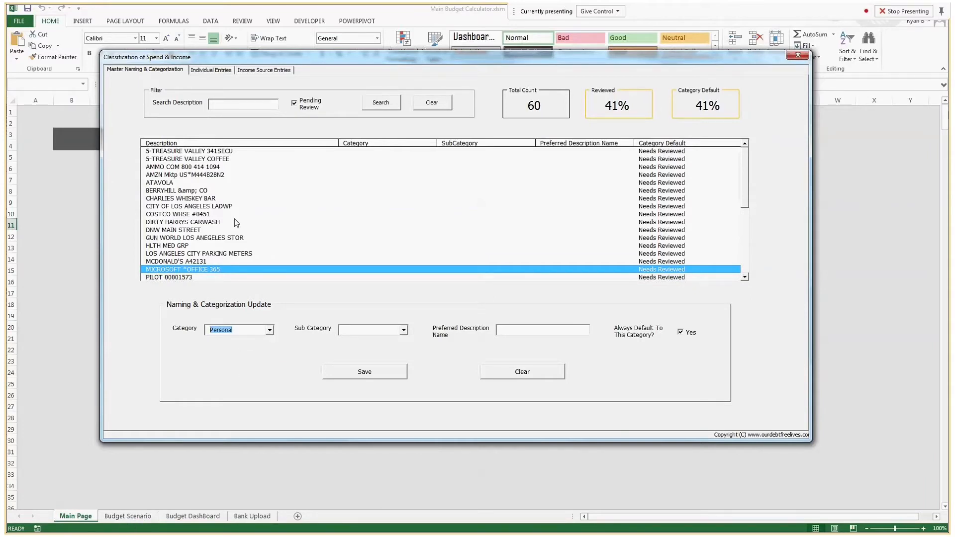
left_click(402, 330)
left_click(270, 331)
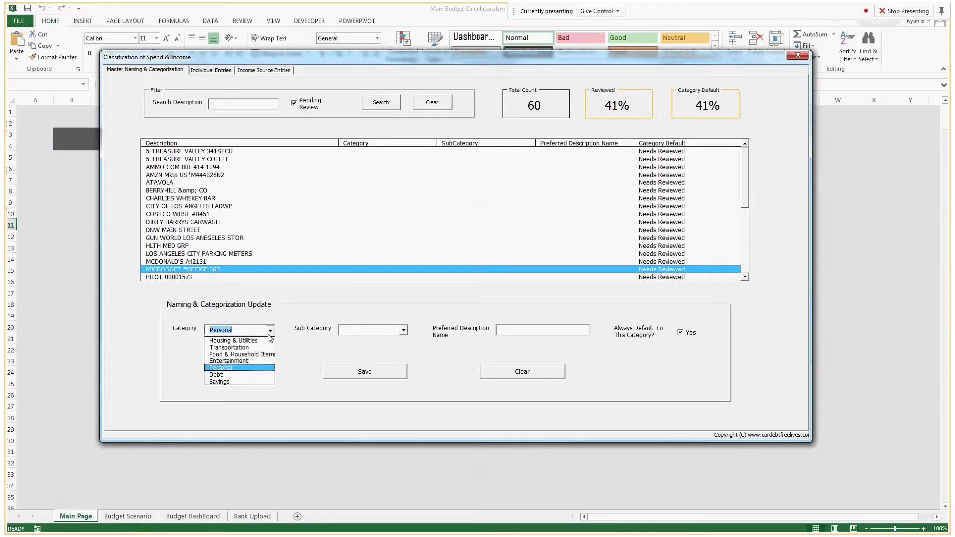
left_click(243, 369)
left_click(403, 331)
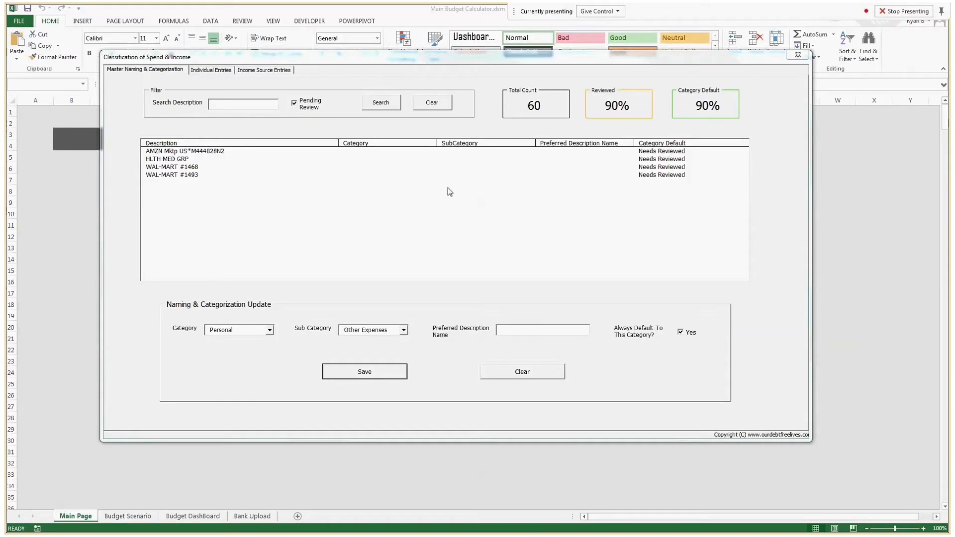
left_click(288, 174)
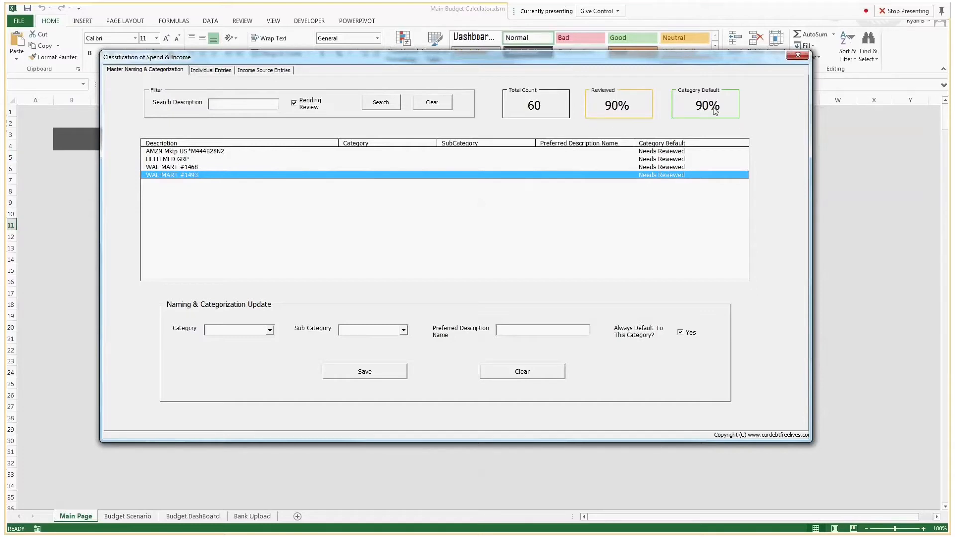
left_click(352, 167, "ctrl")
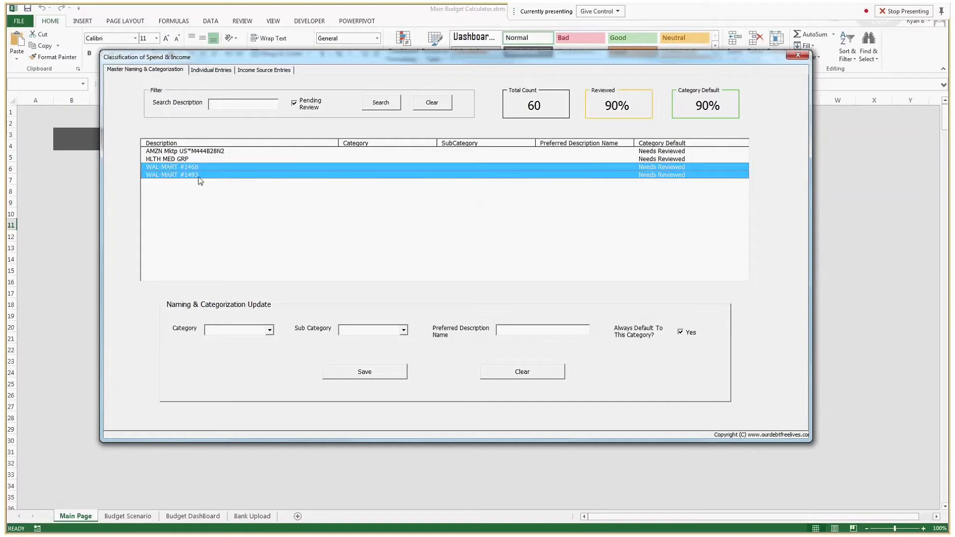
Step: Switch both WAL-MART descriptions to manual categorization with a preferred name, then select HLTH MED GRP and AMZN
left_click(680, 332)
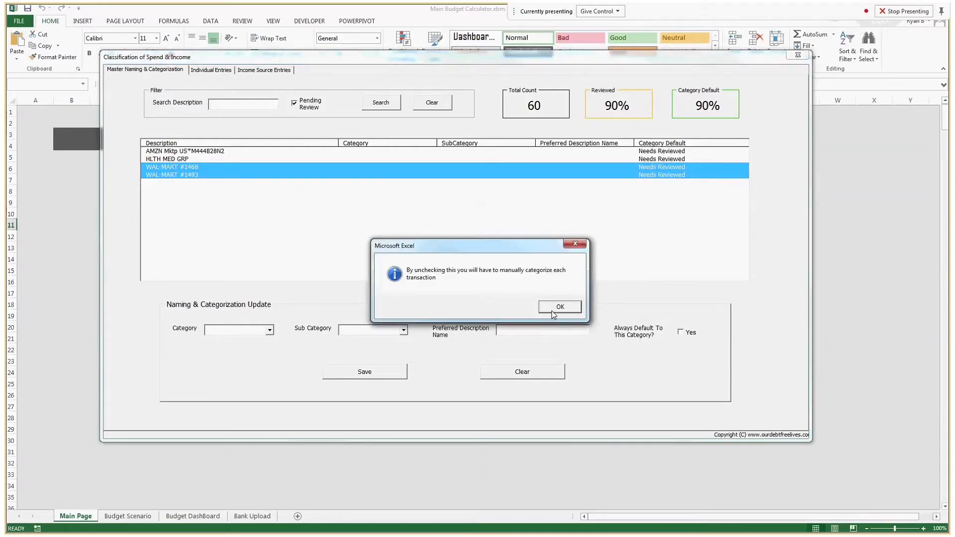
left_click(551, 311)
left_click(506, 331)
type("Wal")
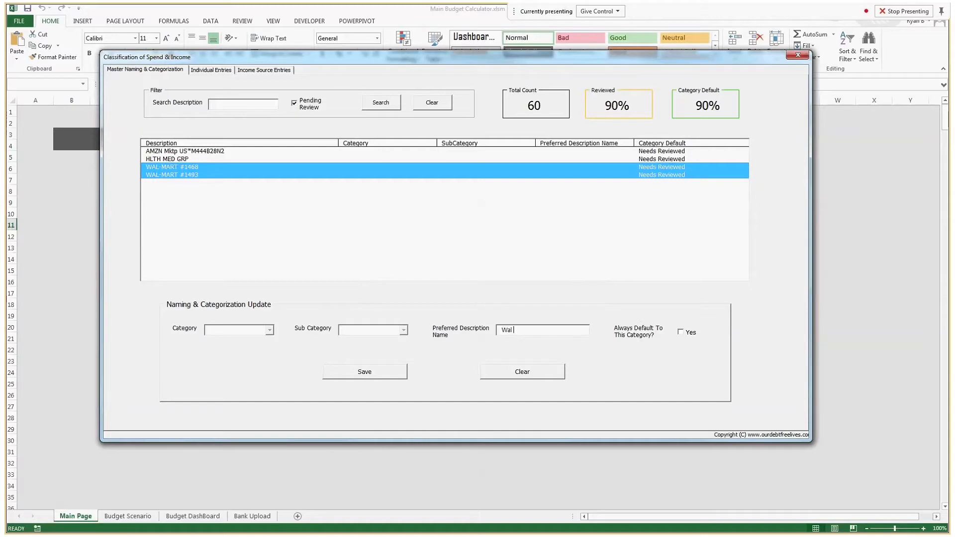
key("Return")
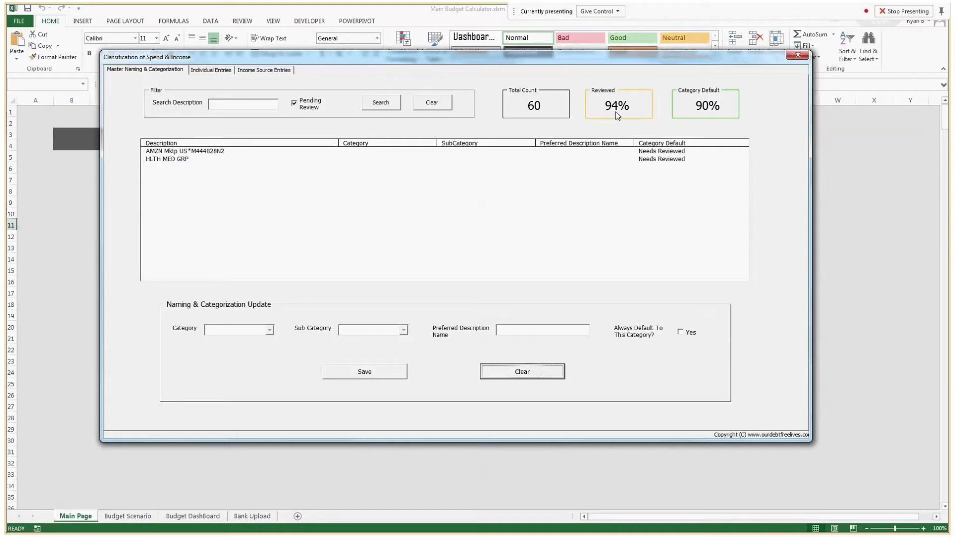
left_click(206, 159)
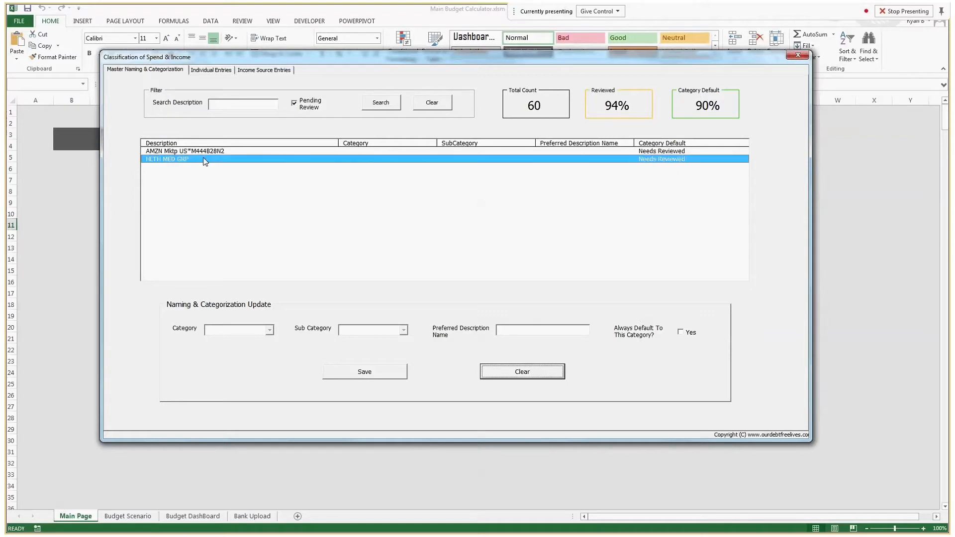
left_click(206, 151)
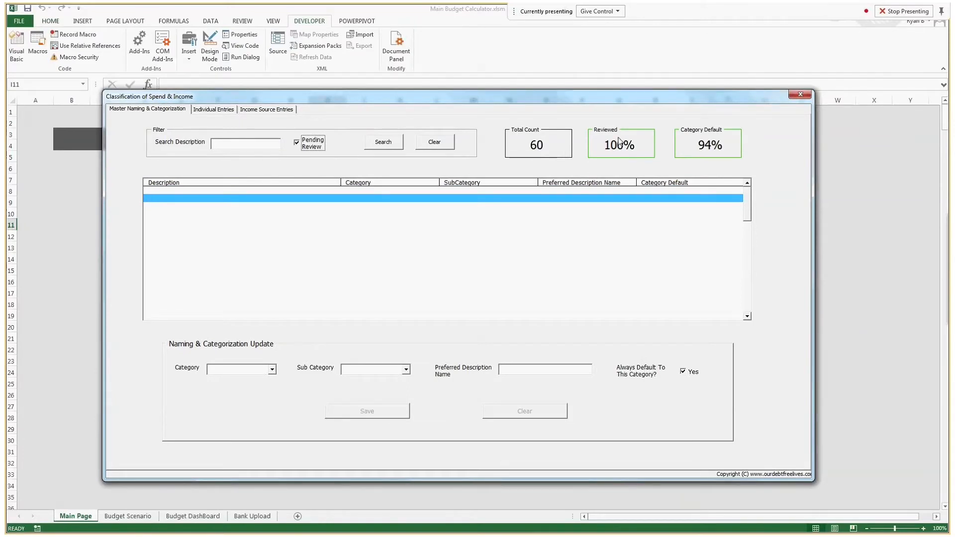
Step: Clear the Pending Review filter to list all descriptions and switch to Individual Entries
left_click(317, 204)
left_click(305, 198)
left_click(299, 143)
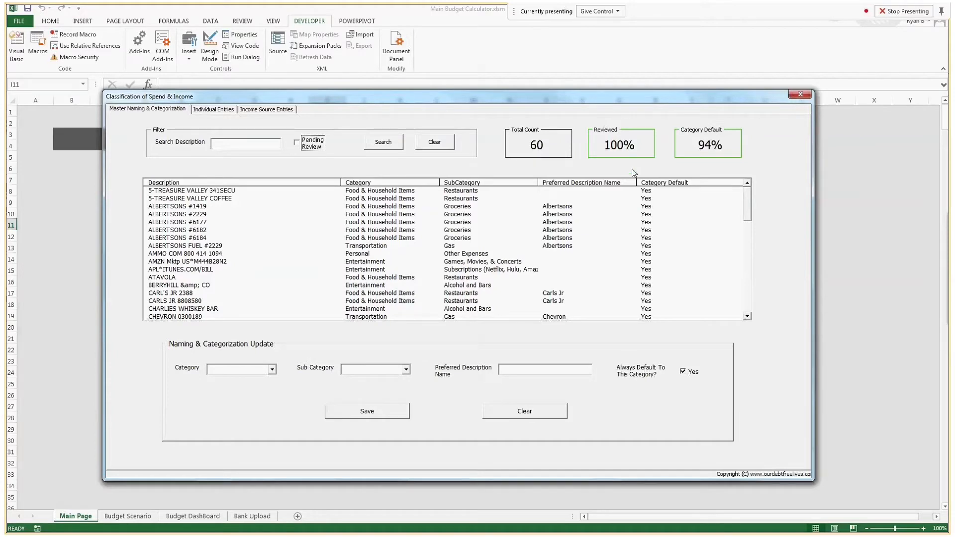
left_click(208, 114)
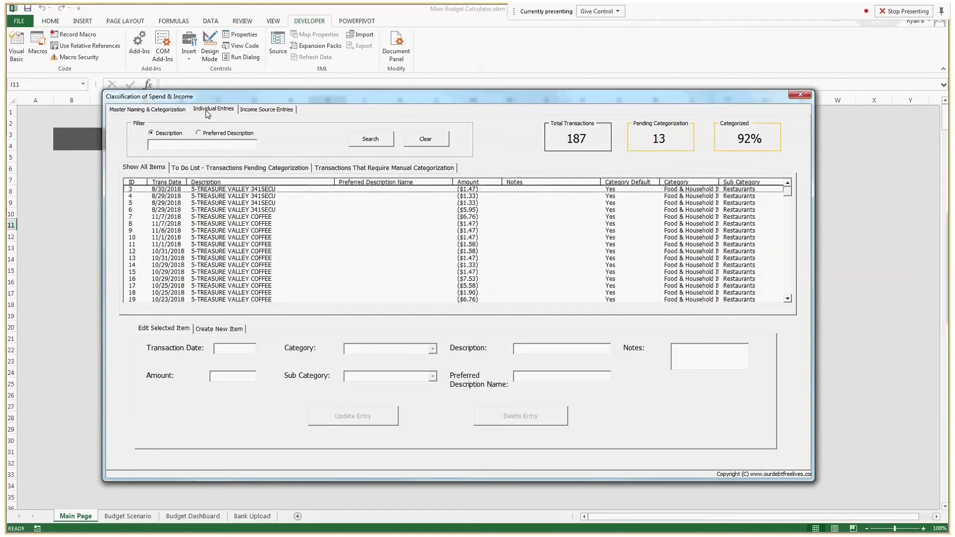
left_click(160, 113)
left_click(214, 113)
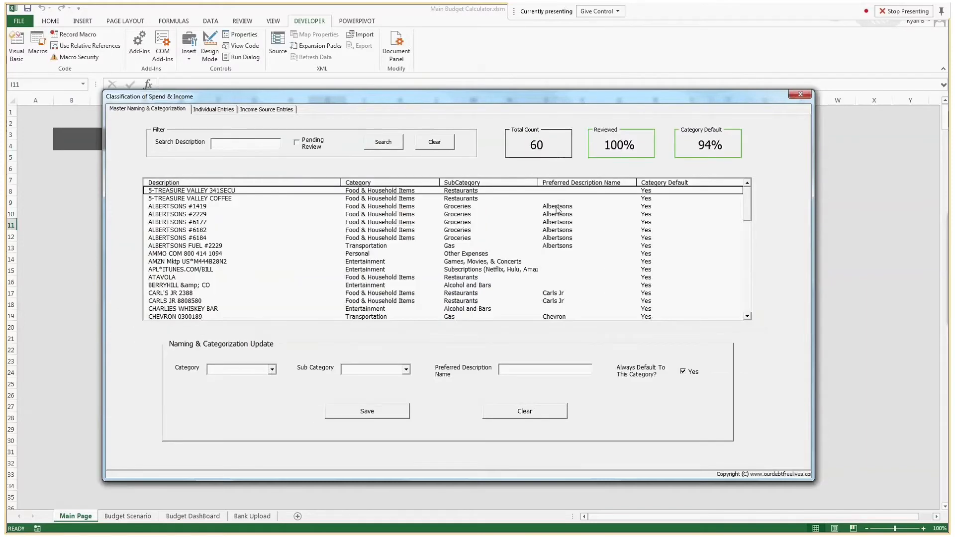
Step: Inspect the ALBERTSONS, ALBERTSONS FUEL #2229 and 5-TREASURE VALLEY COFFEE descriptions before returning to Individual Entries
left_click_drag(562, 207, 572, 241)
left_click(568, 230)
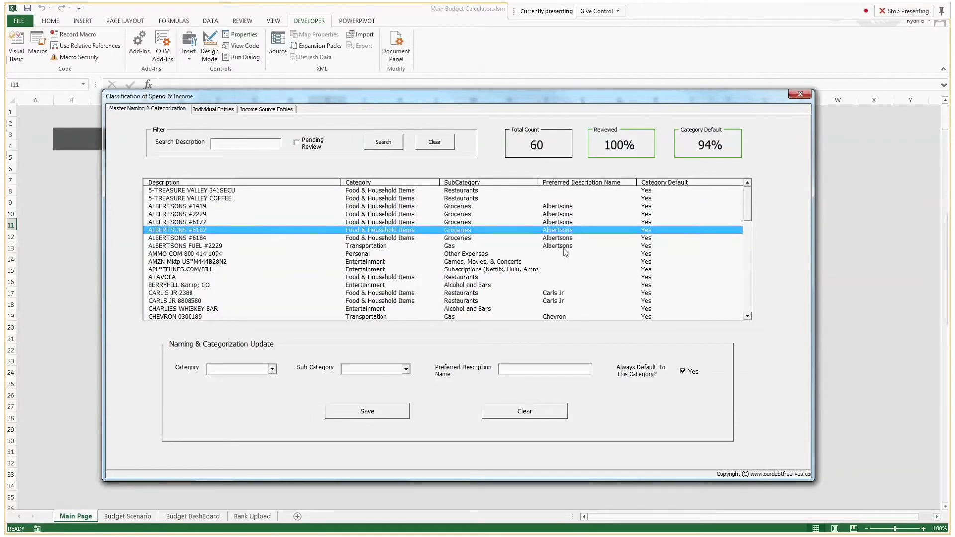
left_click(565, 247)
left_click(553, 201)
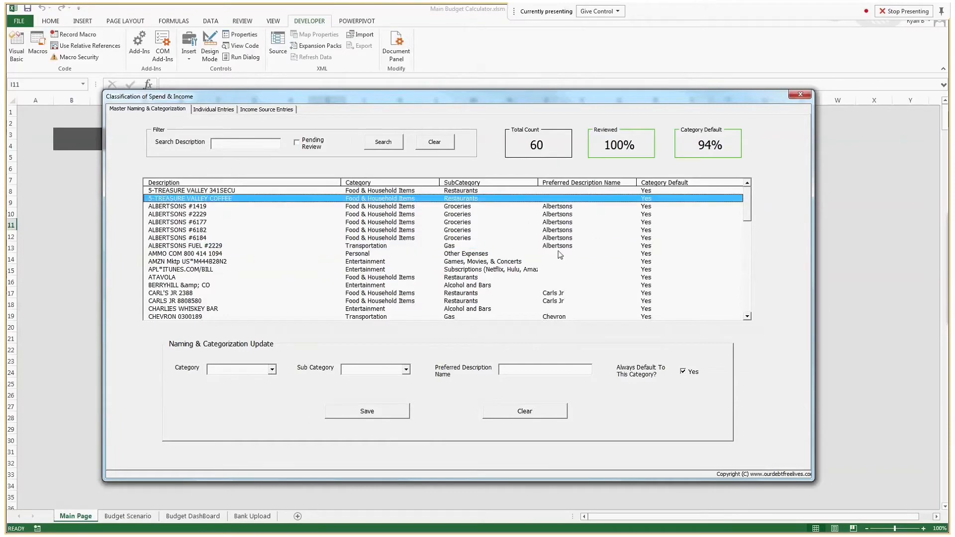
left_click(215, 110)
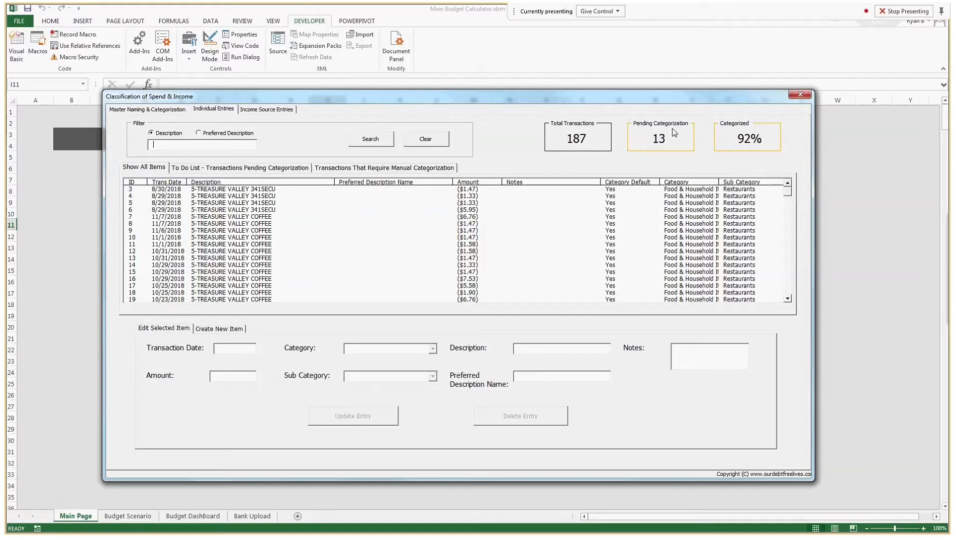
Step: Review pending WAL-MART transactions 177 and 178, then list the 13 requiring manual categorization
left_click(181, 110)
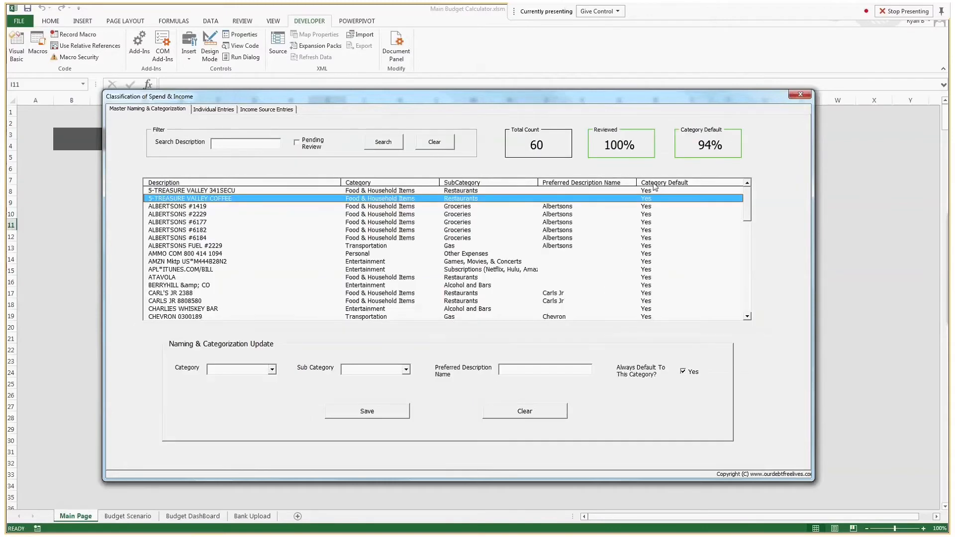
left_click(211, 110)
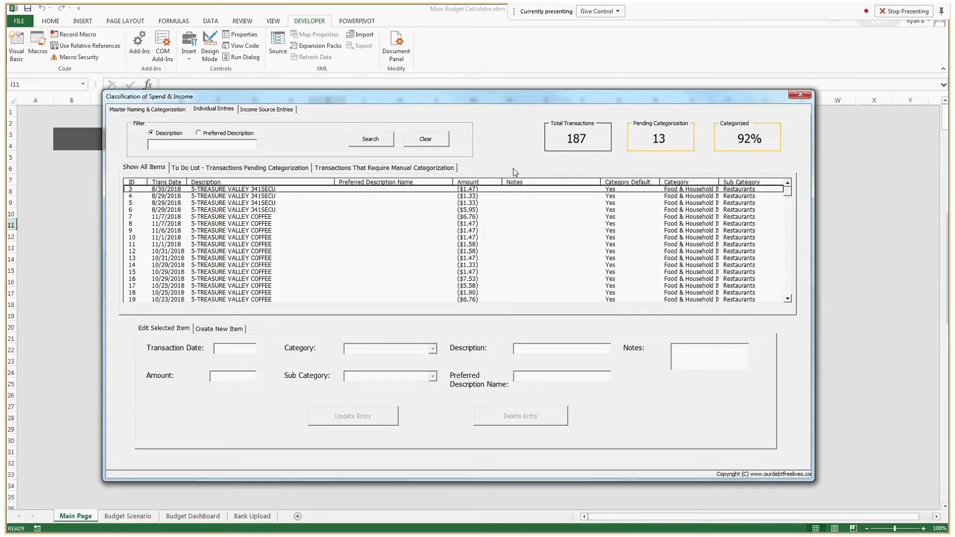
left_click(200, 170)
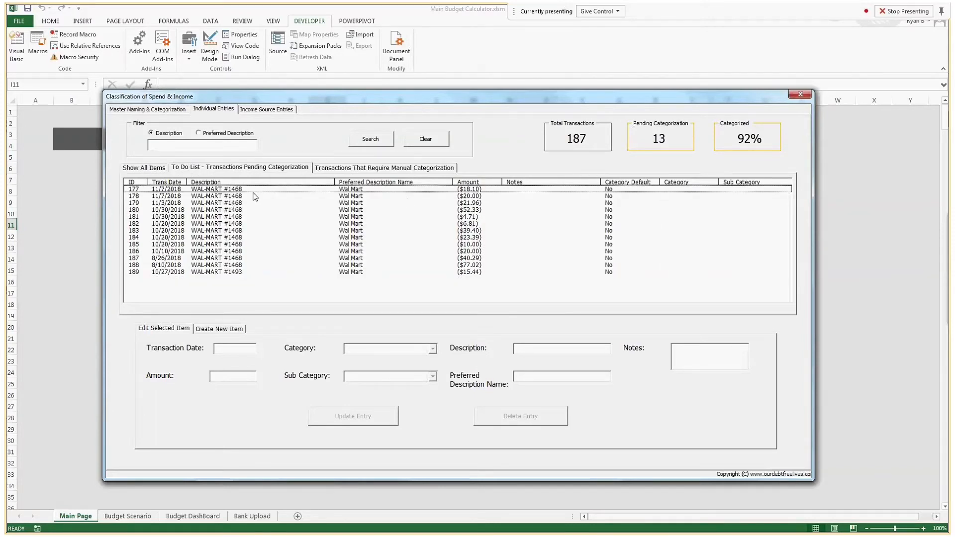
left_click(274, 196)
left_click(253, 192)
left_click(238, 197)
left_click(259, 189)
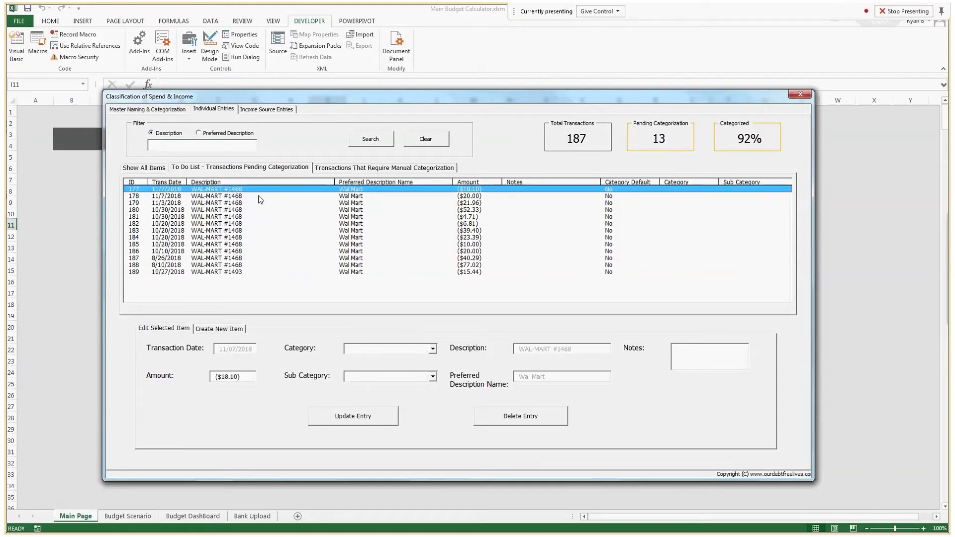
left_click(414, 350)
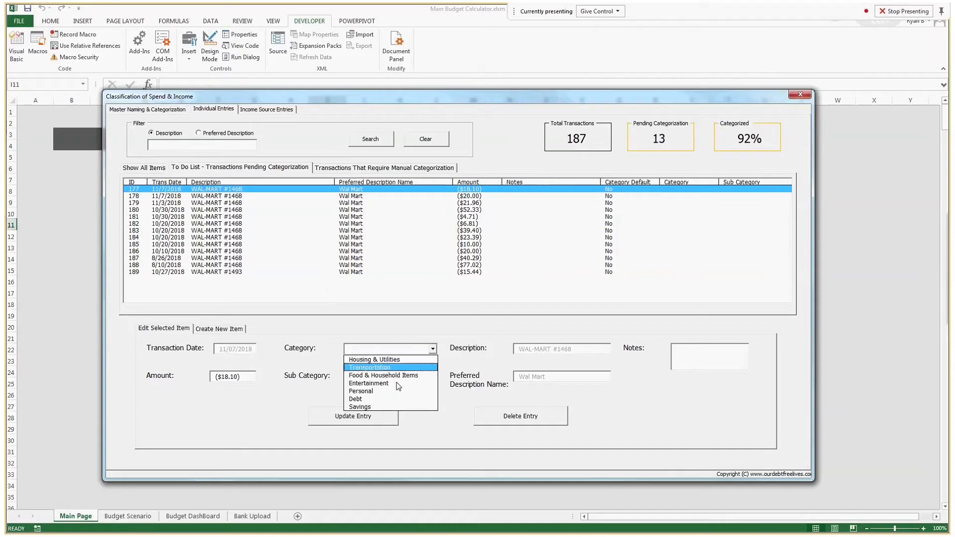
left_click(391, 348)
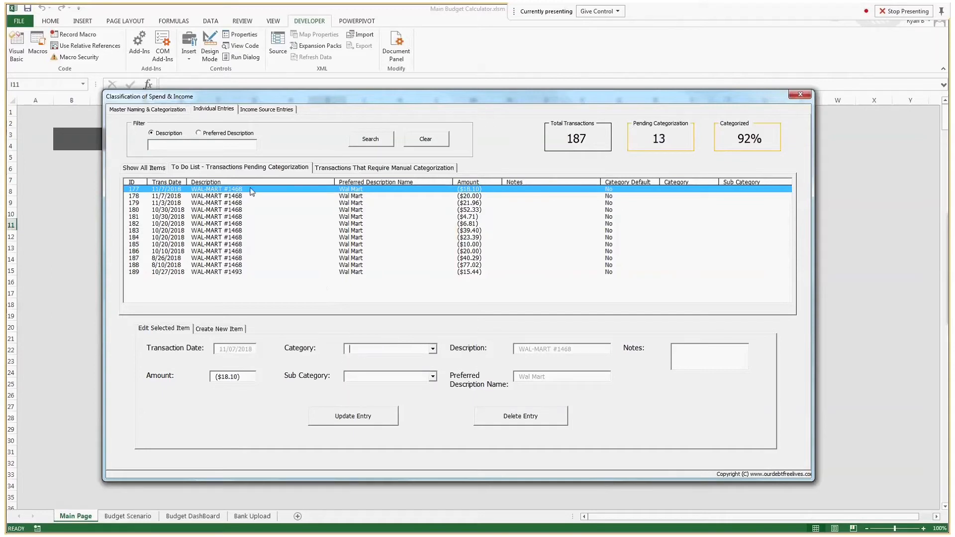
left_click(330, 169)
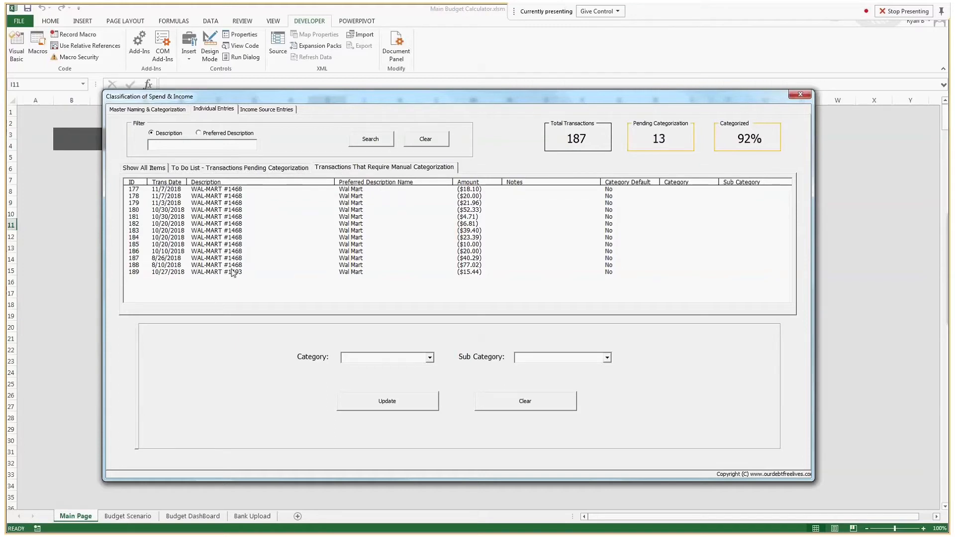
Step: Assign transactions 177, 181, 184 and 187 to Food & Household Items, Household Items/Supplies, then show all items
left_click(175, 191)
left_click(181, 218, "ctrl")
left_click(187, 238, "ctrl")
left_click(192, 259, "ctrl")
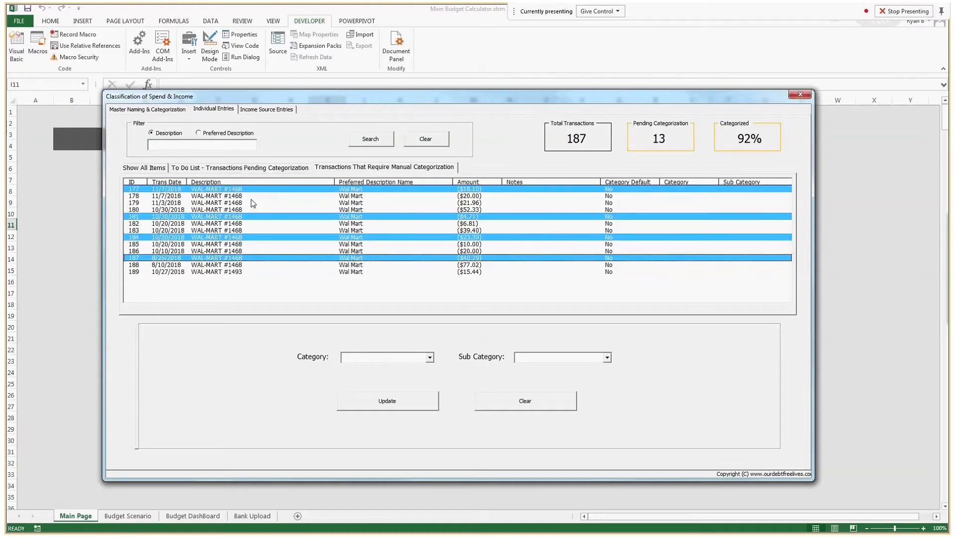
left_click(430, 359)
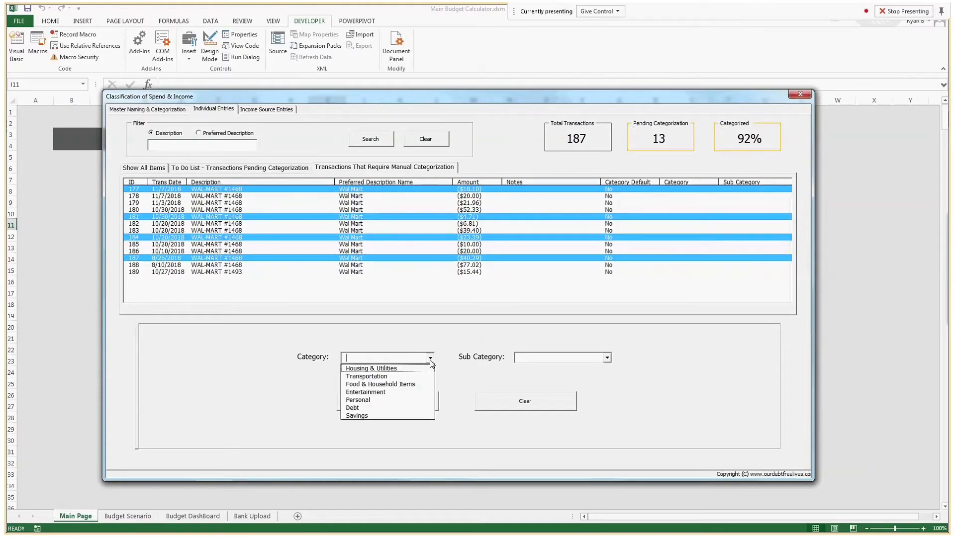
left_click(397, 383)
left_click(607, 357)
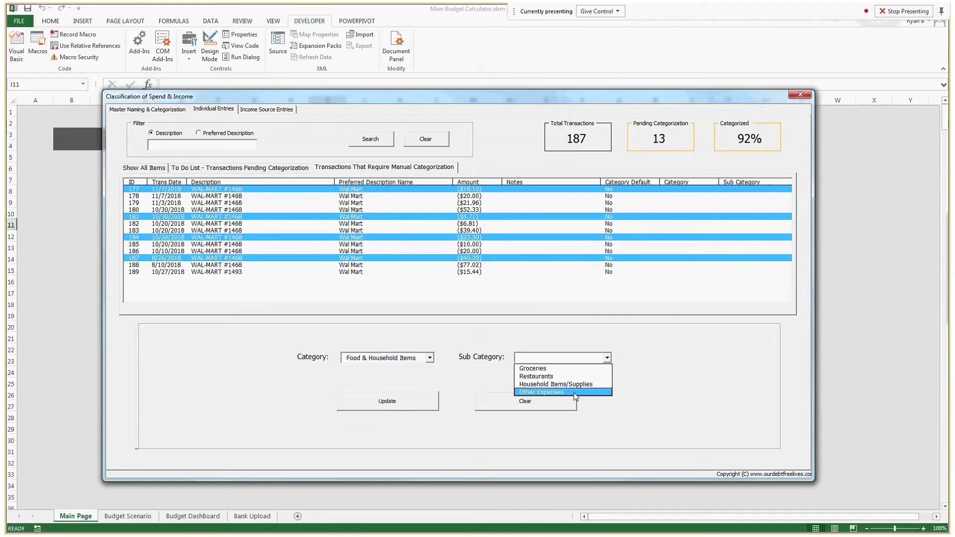
left_click(537, 384)
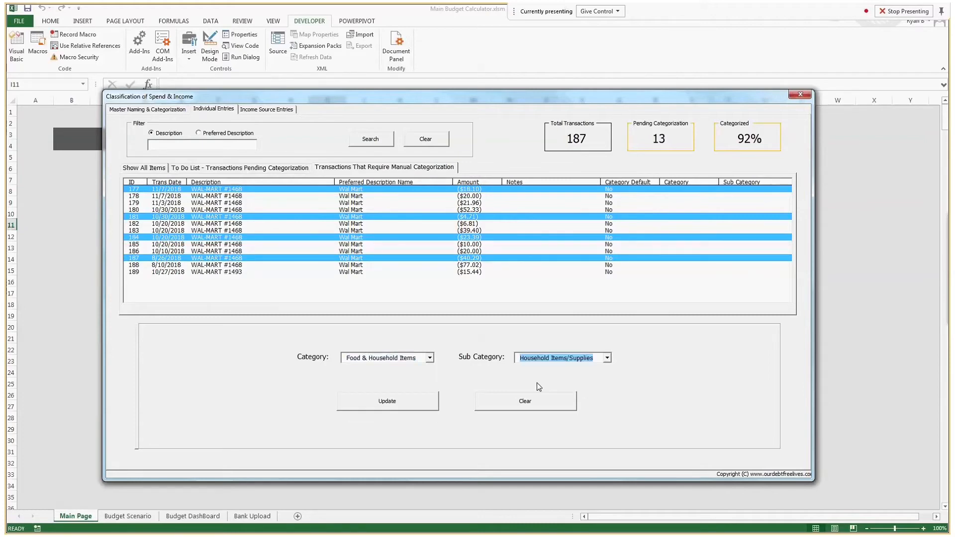
left_click(398, 405)
left_click(547, 303)
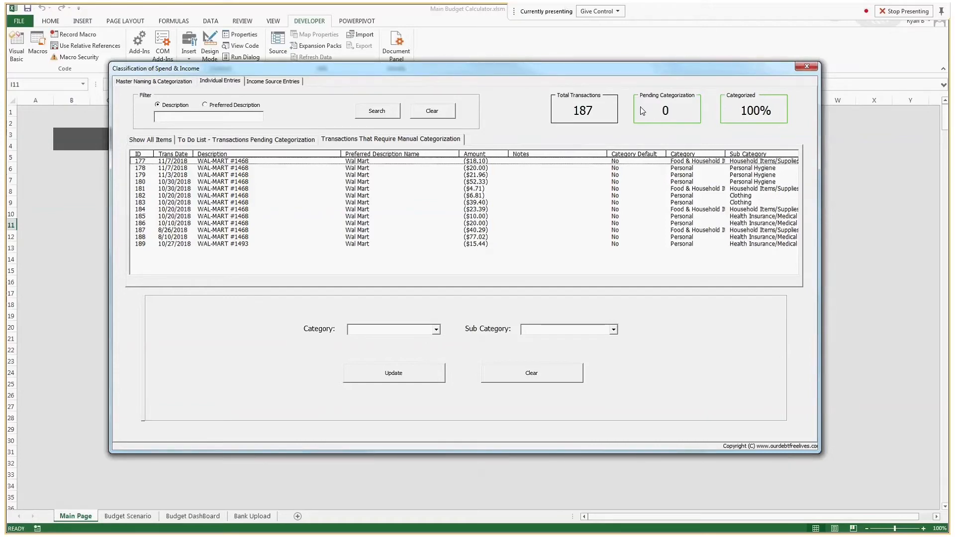
left_click(150, 139)
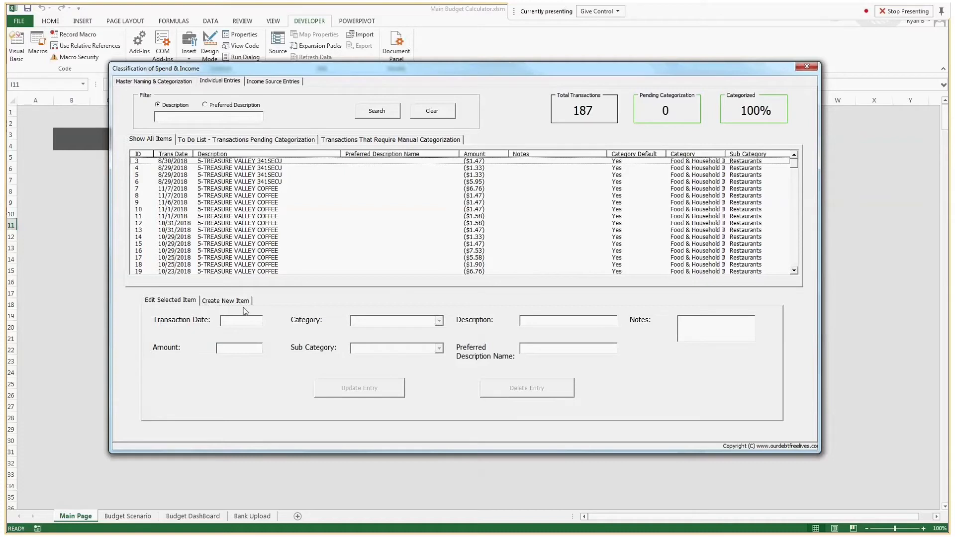
Step: Start a new transaction dated 7/15/2018 with an amount of 20
left_click(205, 302)
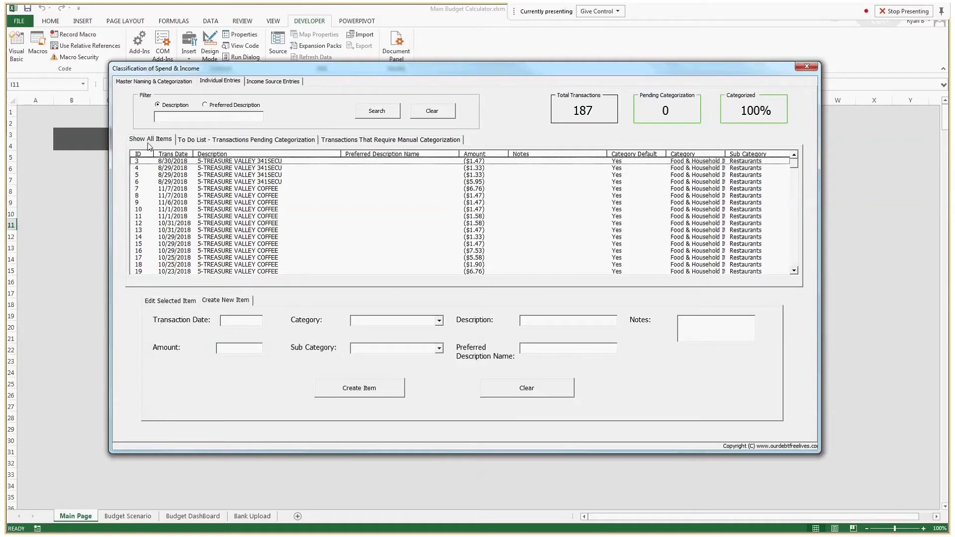
left_click(194, 301)
left_click(215, 301)
left_click(251, 323)
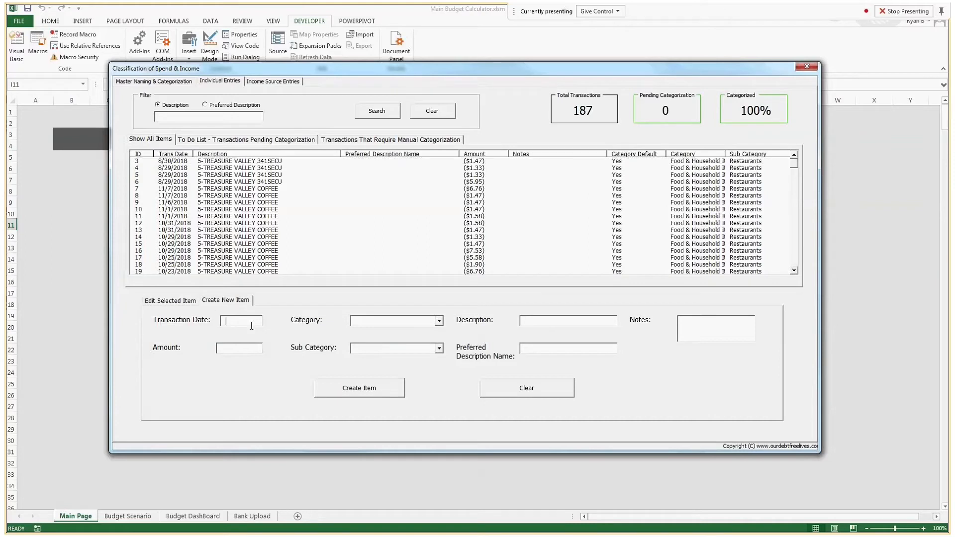
type("7/15/2018")
left_click(242, 347)
type("20")
Step: File it under Personal / Personal Hygiene with note 'Hair Cut' and description 'Barber Shop', then save it
left_click(439, 321)
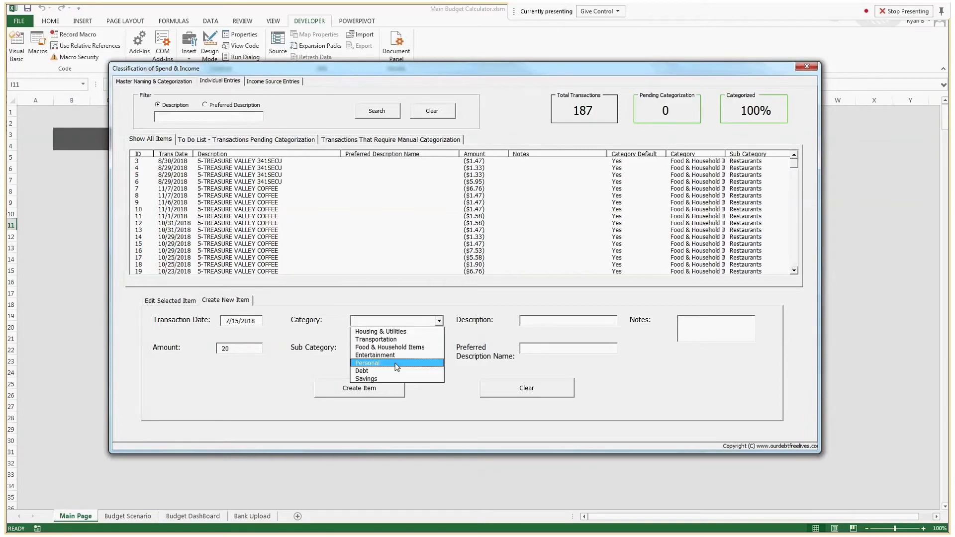
left_click(408, 363)
left_click(435, 352)
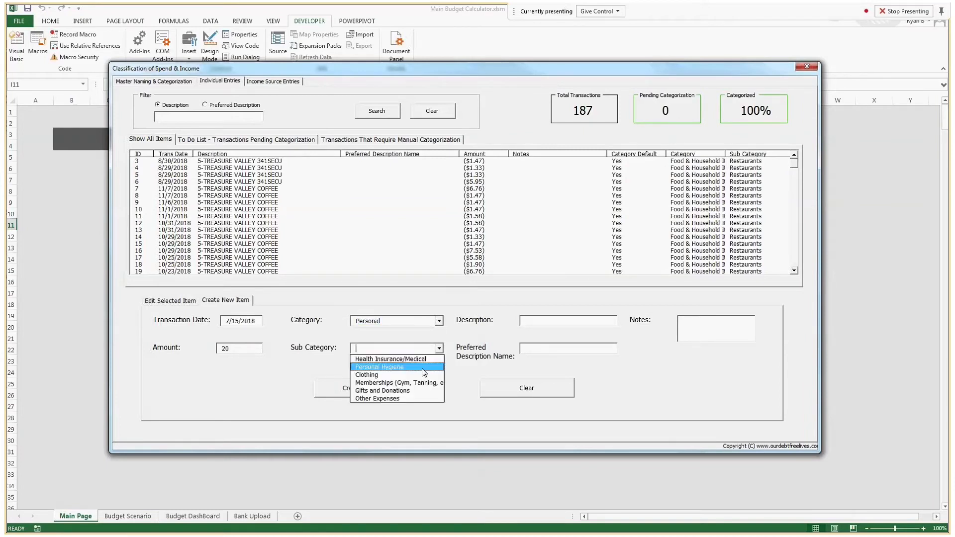
left_click(421, 367)
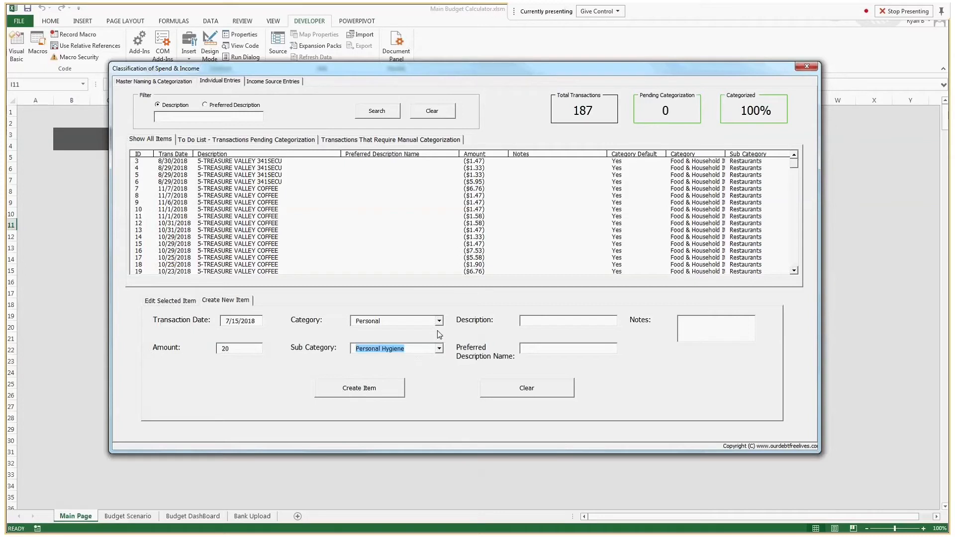
left_click(706, 320)
type("Hair Cut")
left_click(568, 349)
type("Barber Shop")
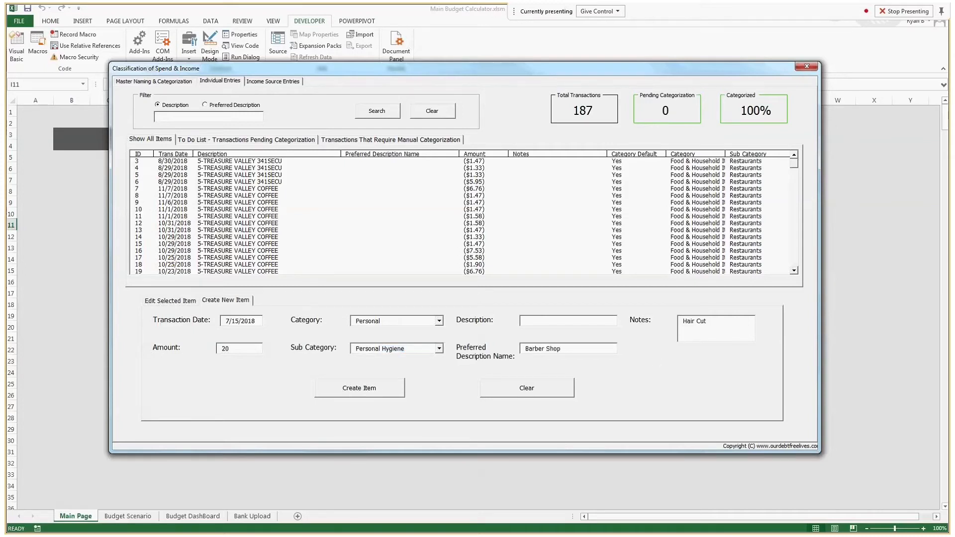
left_click(366, 393)
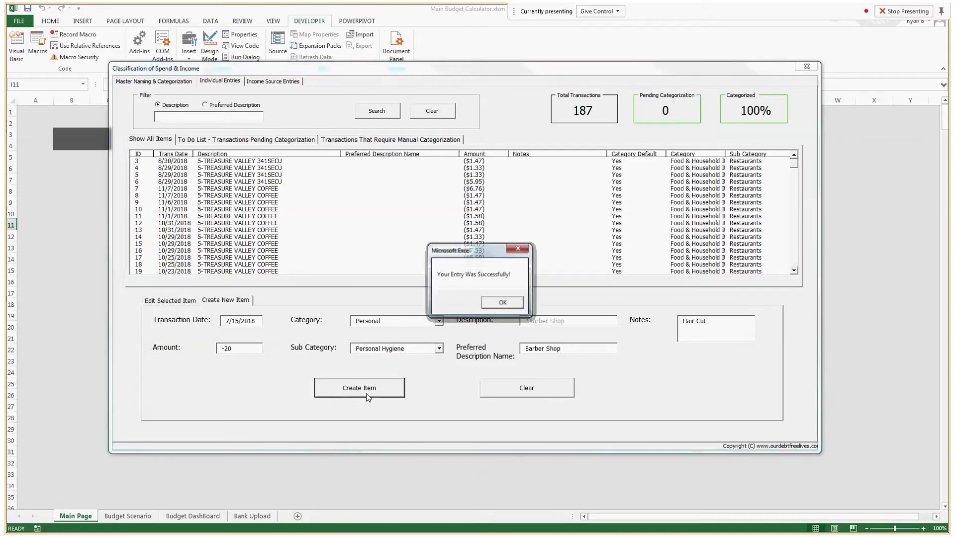
left_click(500, 304)
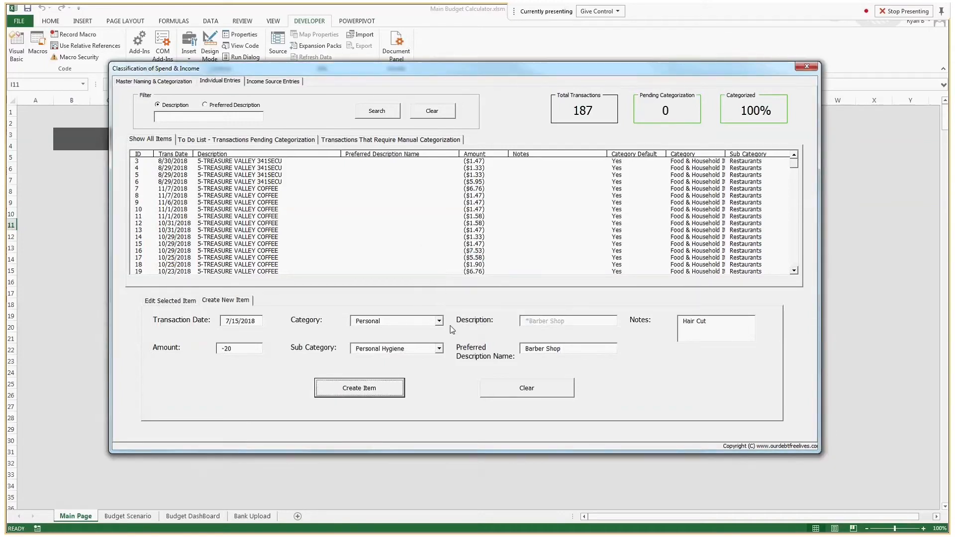
Step: Save the same Barber Shop entry again with the month changed to August, then October
left_click(237, 321)
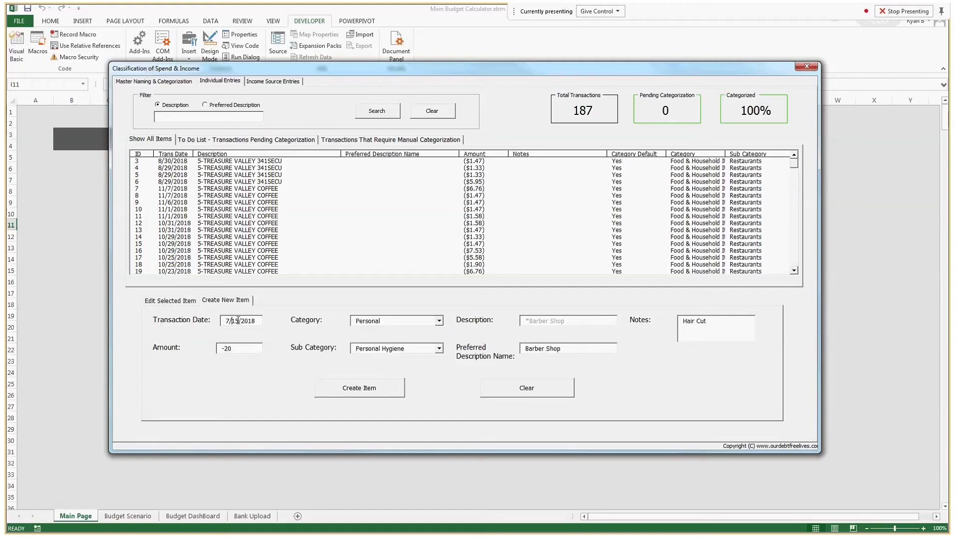
key("Left")
key("Left")
key("BackSpace")
type("8")
left_click(367, 388)
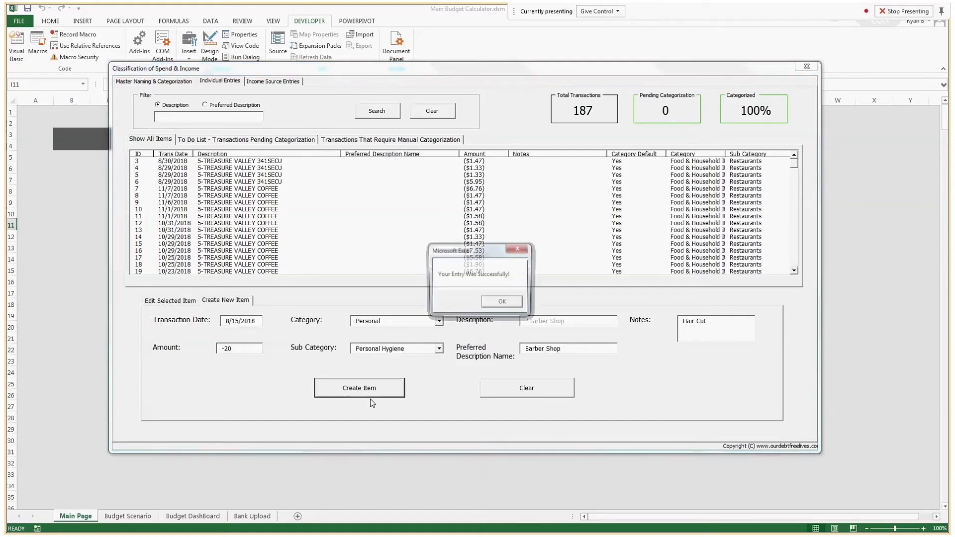
left_click(502, 303)
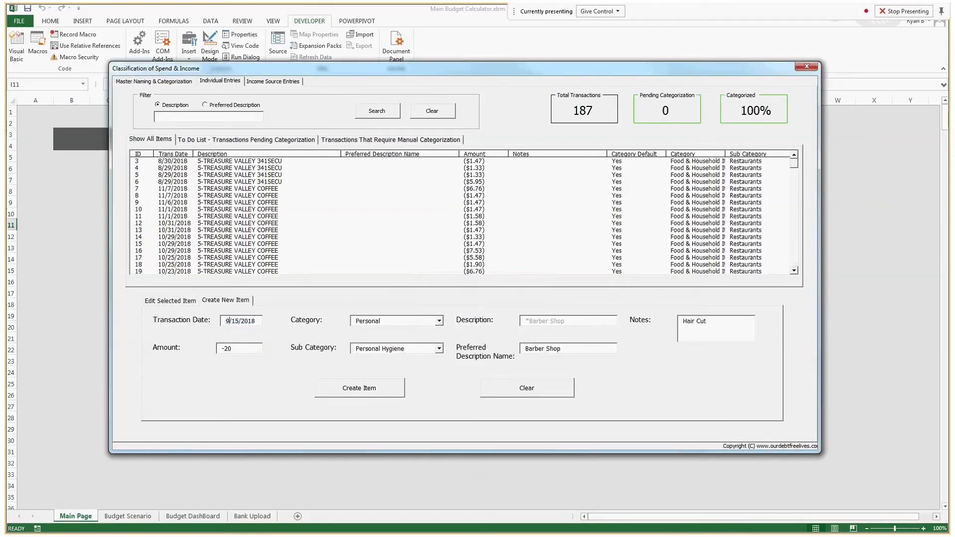
key("BackSpace")
type("10")
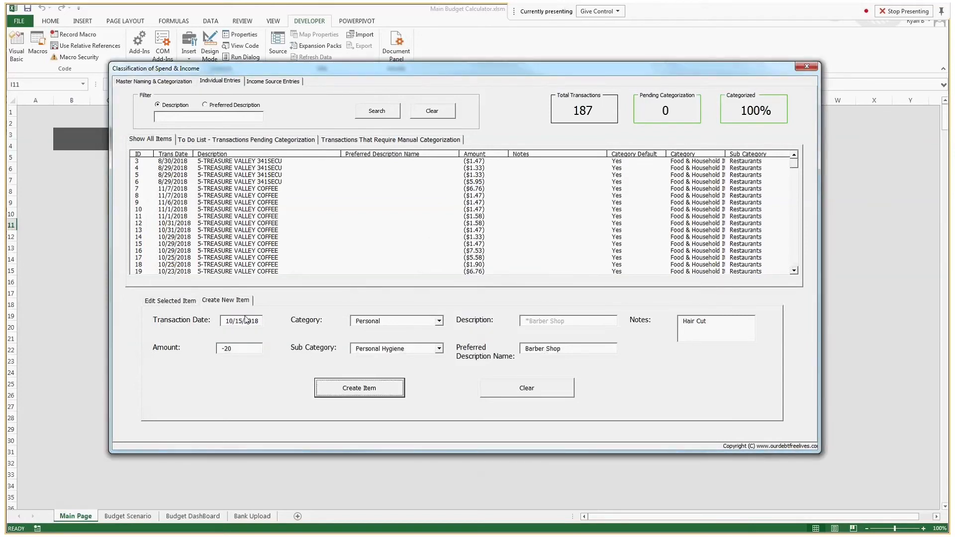
left_click(506, 394)
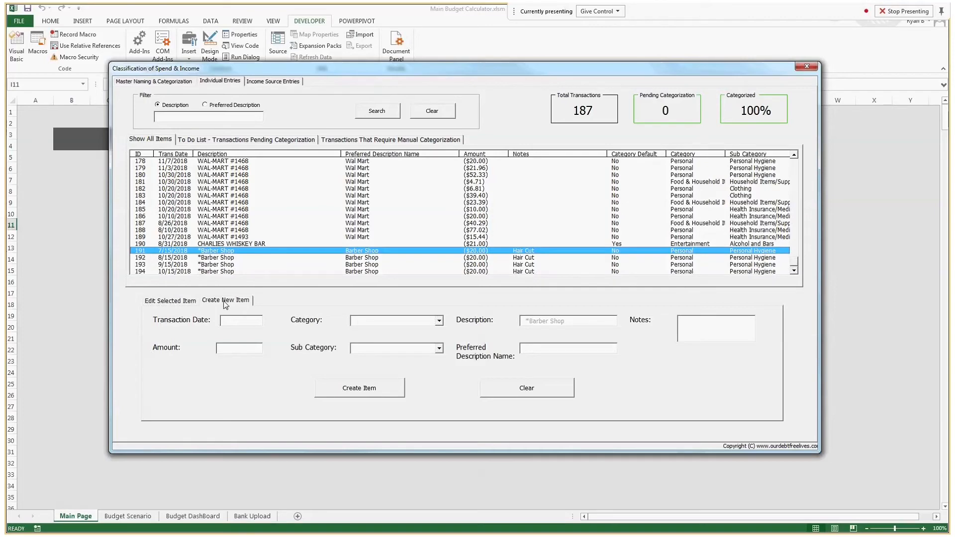
Step: Begin a new transaction dated 9/15/2018 for 500
left_click(145, 83)
left_click(219, 81)
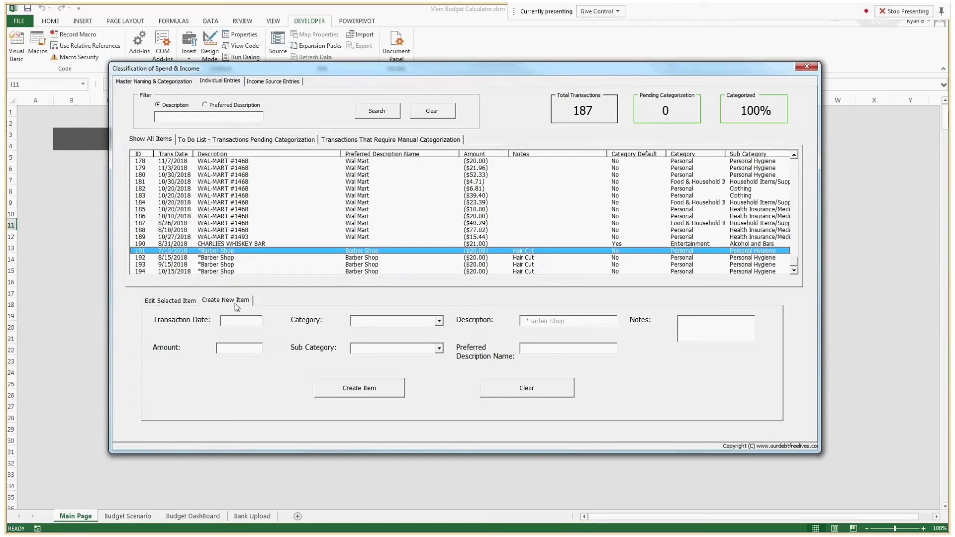
left_click(236, 305)
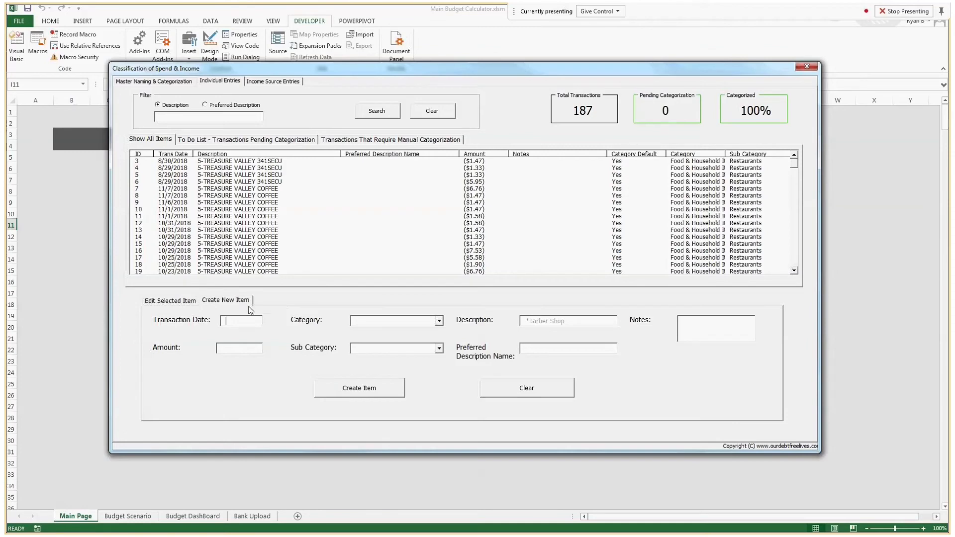
type("9/15")
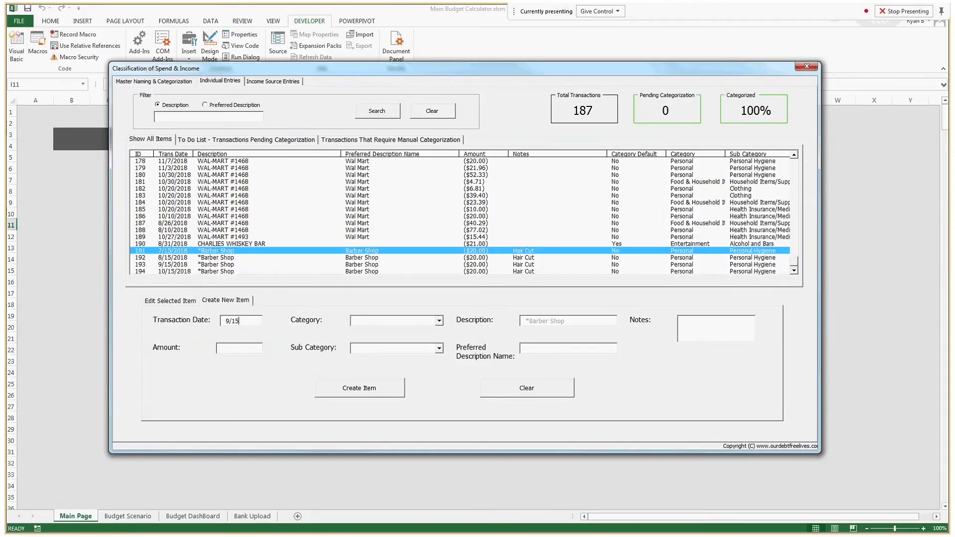
type("/2018")
left_click(246, 354)
type("500")
Step: Categorize it as Savings / Retirement Accounts named 'Fidelity 401k' and save it
left_click(407, 321)
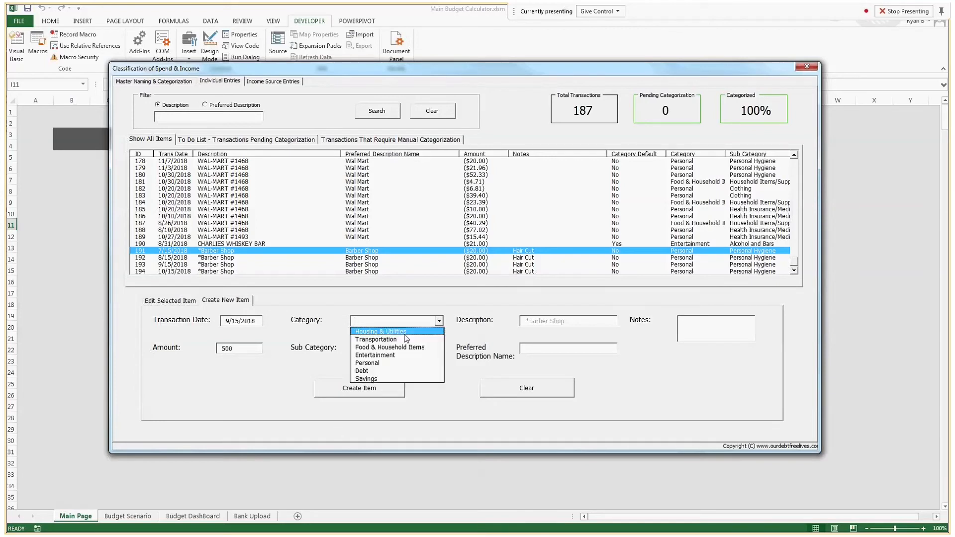
left_click(366, 379)
left_click(438, 349)
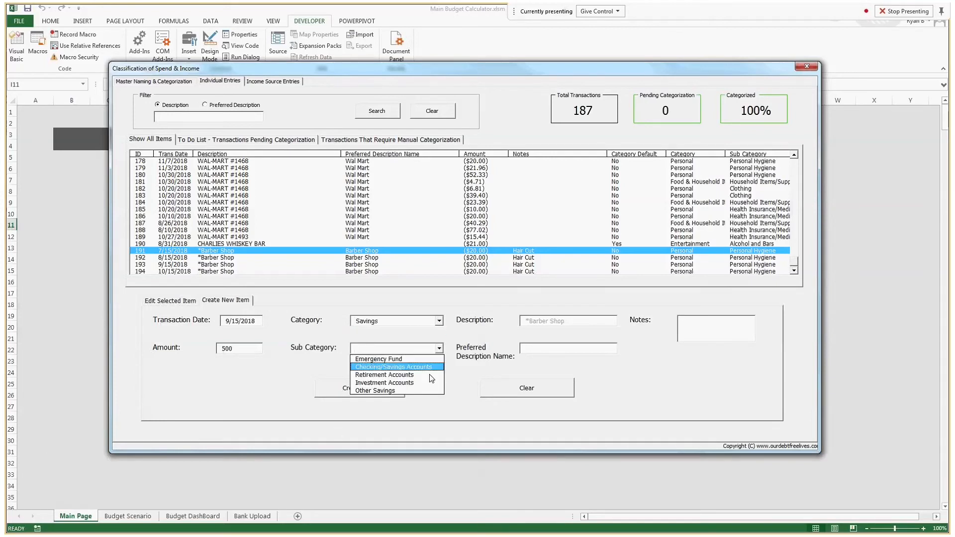
left_click(423, 371)
key("Tab")
type("Fidelity 401k")
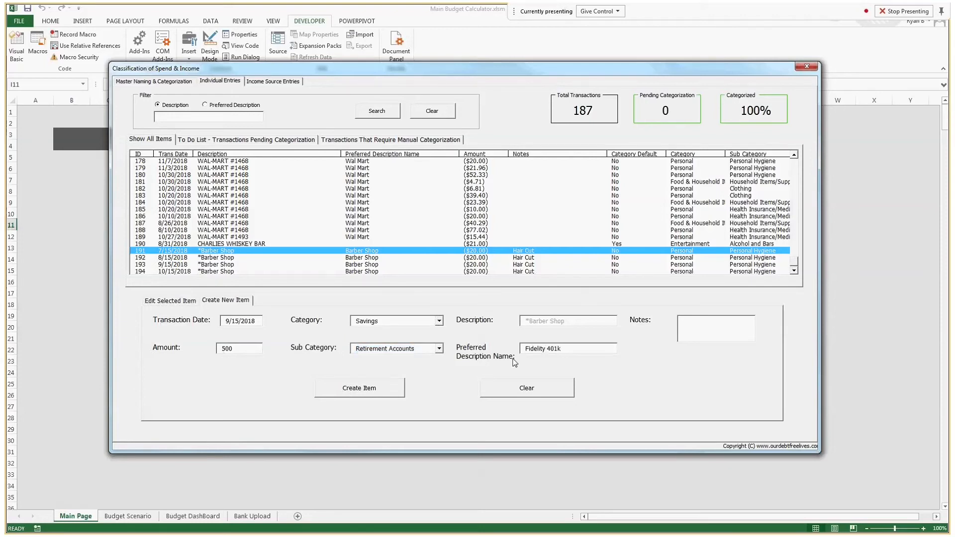
left_click(381, 396)
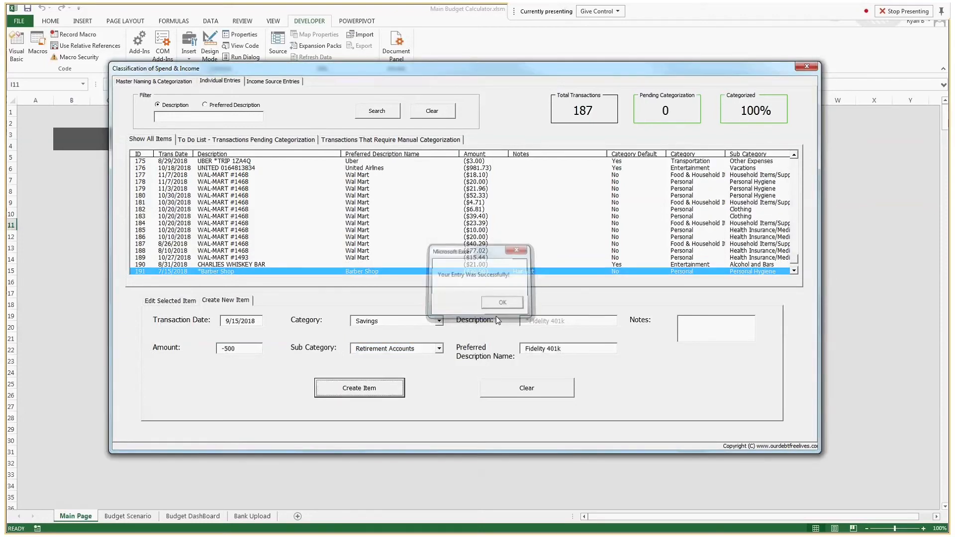
key("Return")
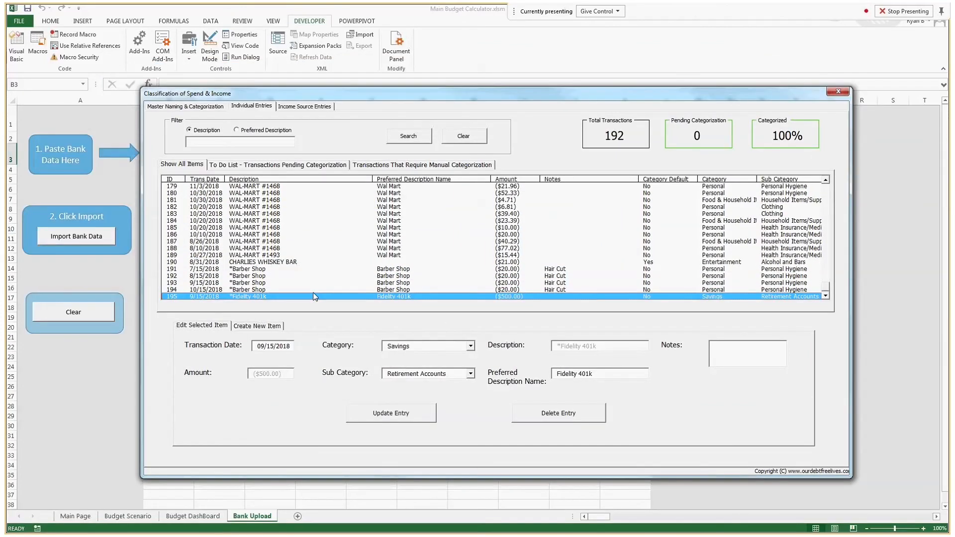
Step: Review the five $6,350 Paycheck entries from 7/1 to 11/1/2018, then close the form
left_click(304, 106)
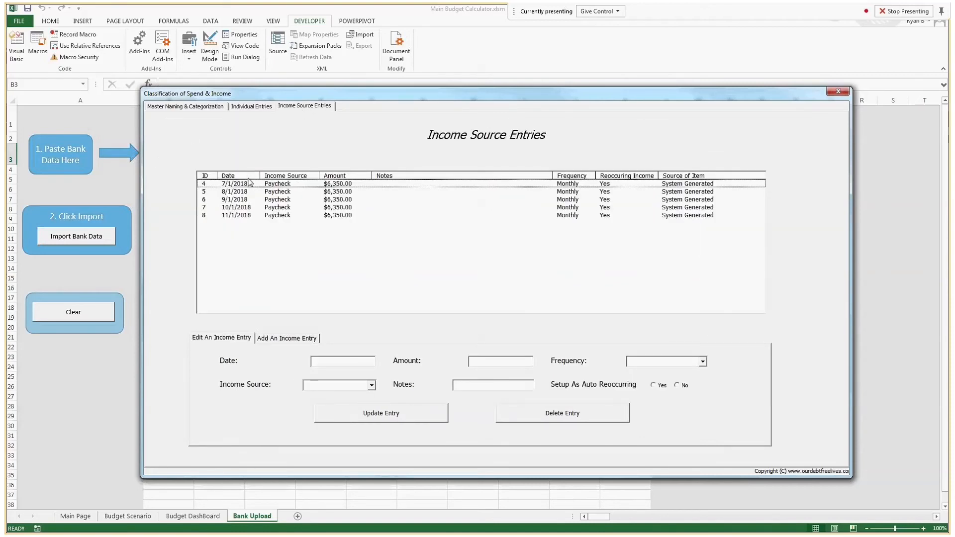
left_click(285, 186)
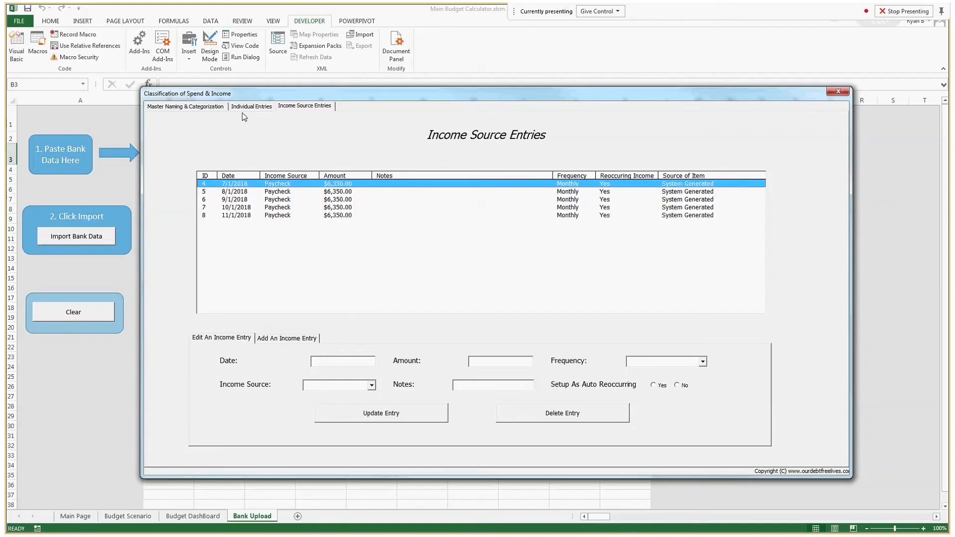
left_click(231, 217)
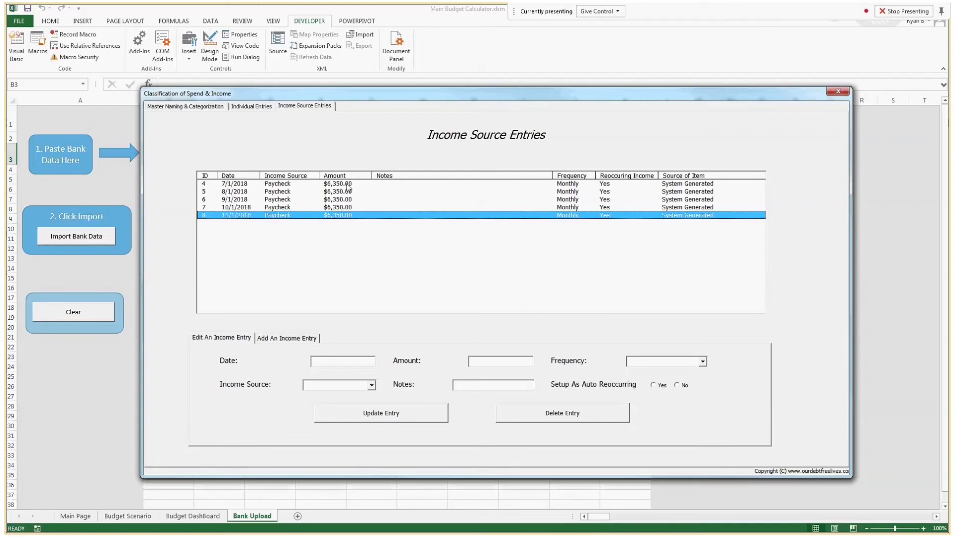
left_click(493, 207)
left_click(334, 184)
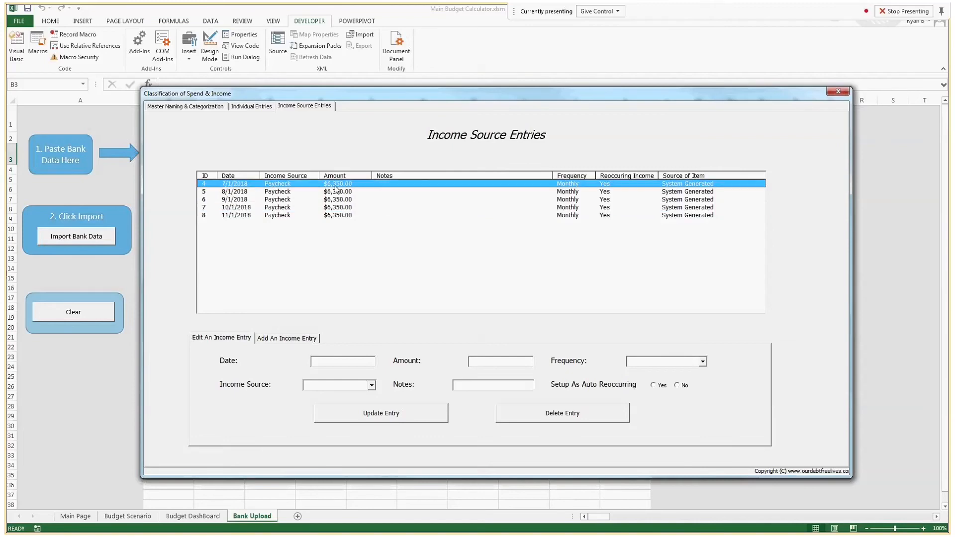
left_click(838, 91)
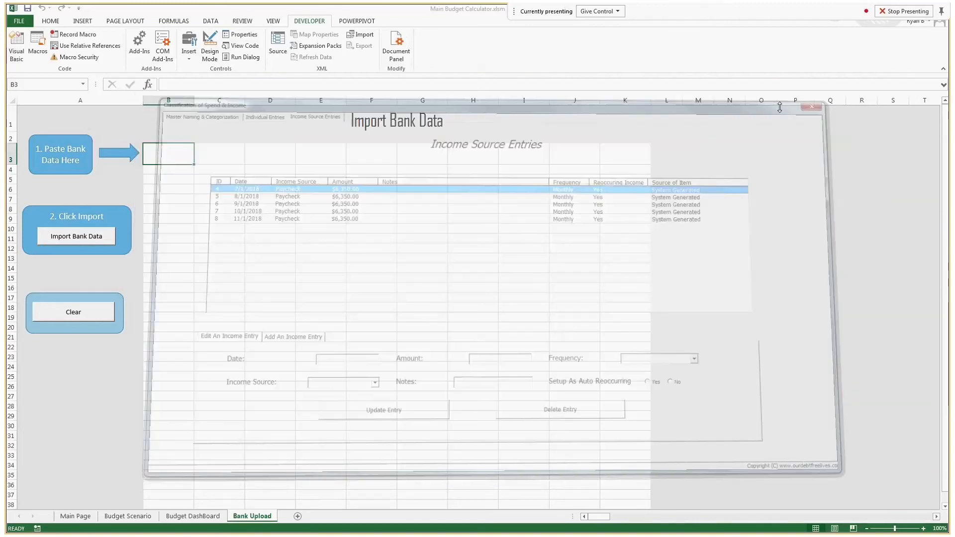
Step: Check the $6,350 Estimated Base Income in Budget Scenario cell O27, then return to Main Page
left_click(77, 517)
left_click(128, 515)
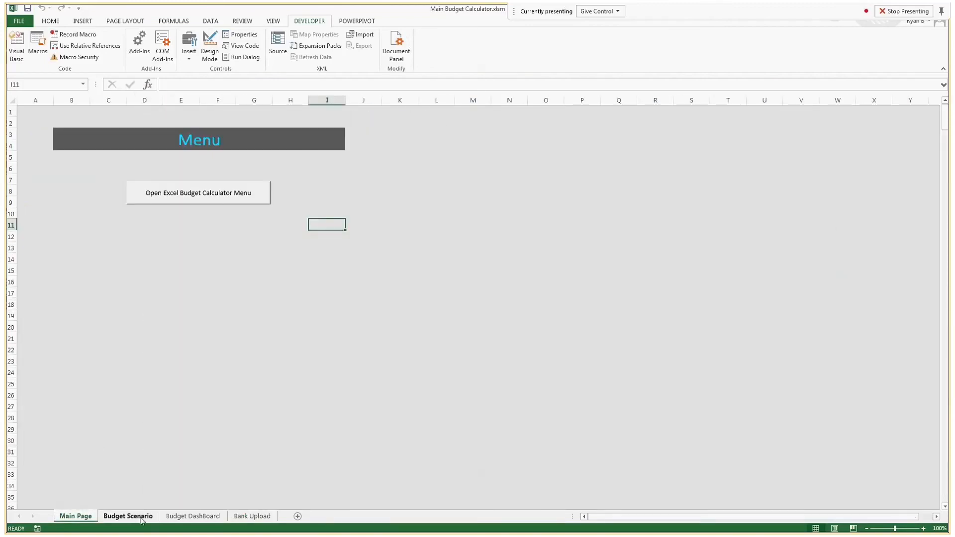
left_click(402, 377)
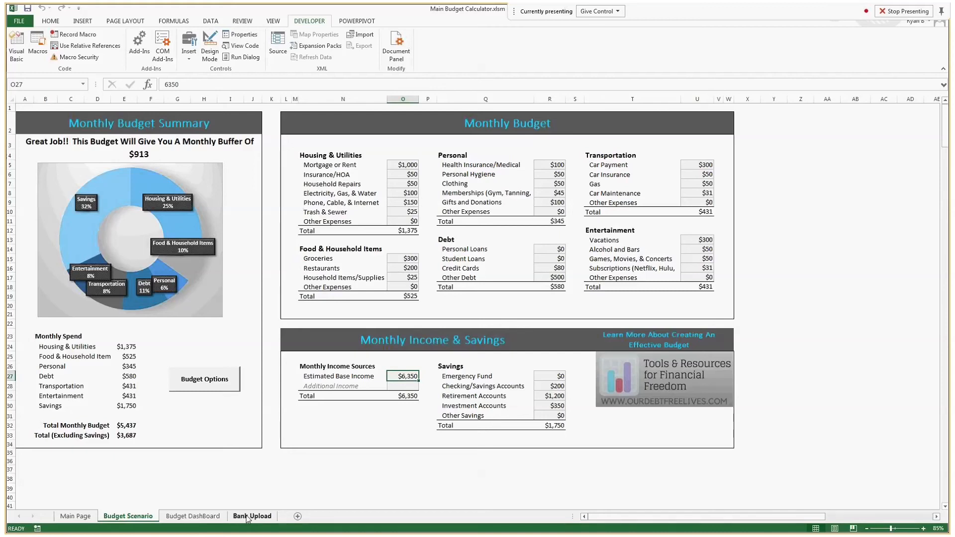
left_click(75, 516)
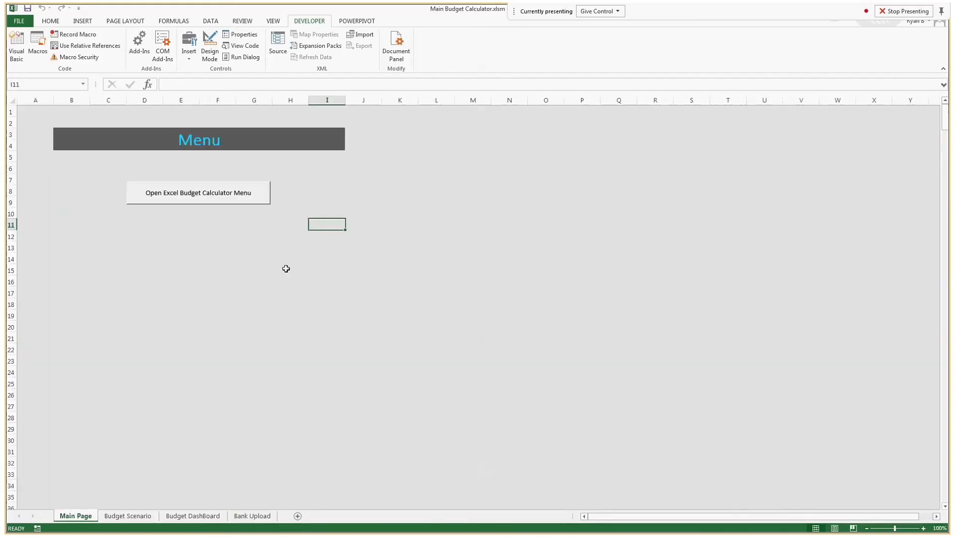
Step: Reopen Classification Of Spend & Income from the menu and reach its Add An Income Entry page
left_click(214, 196)
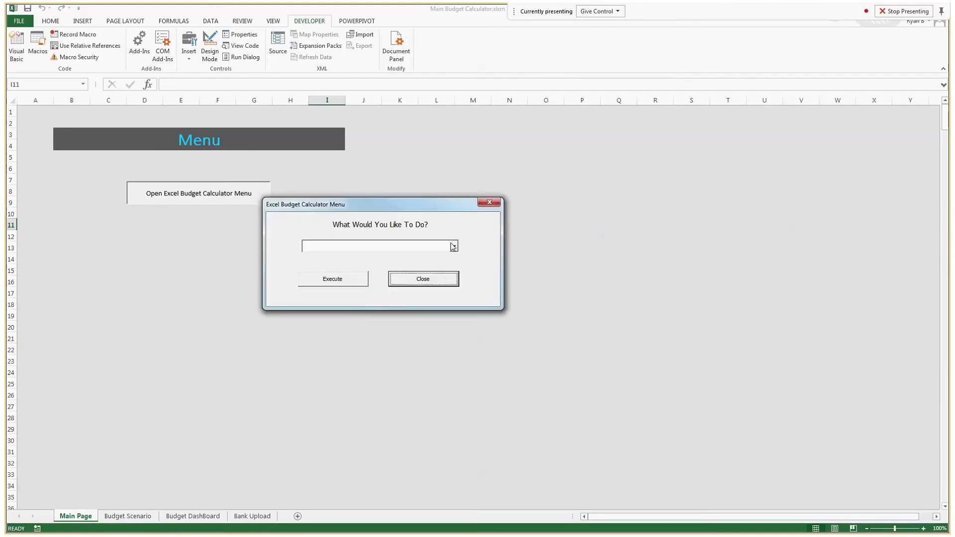
left_click(454, 246)
left_click(388, 275)
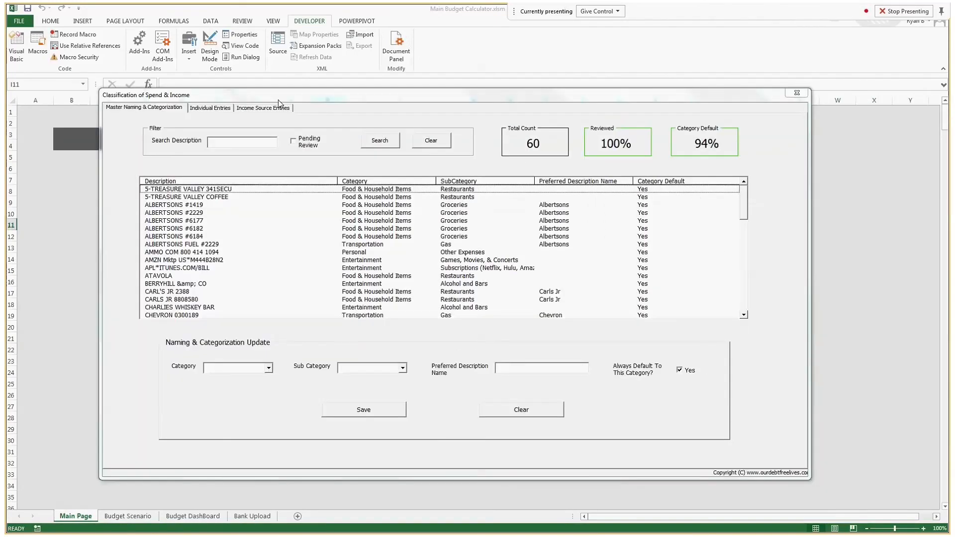
left_click(287, 109)
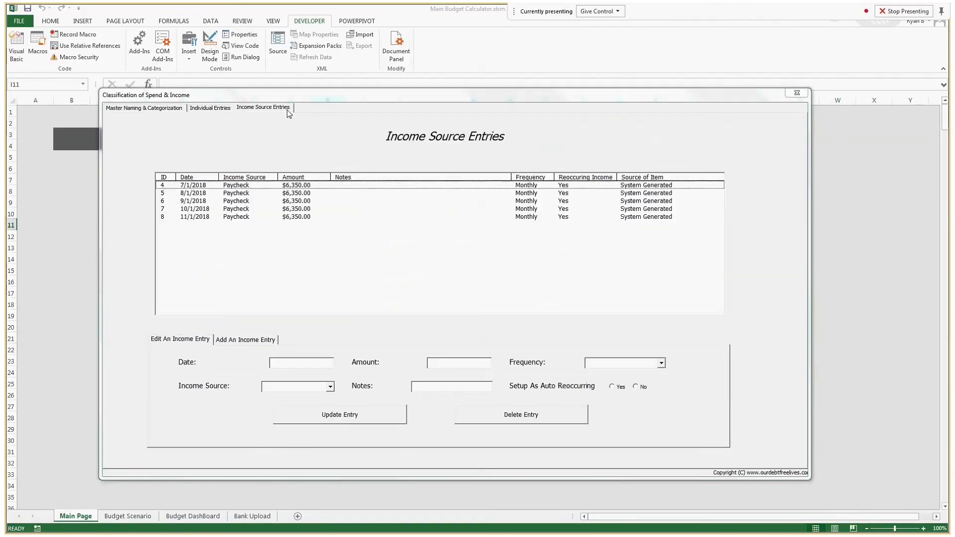
left_click(306, 186)
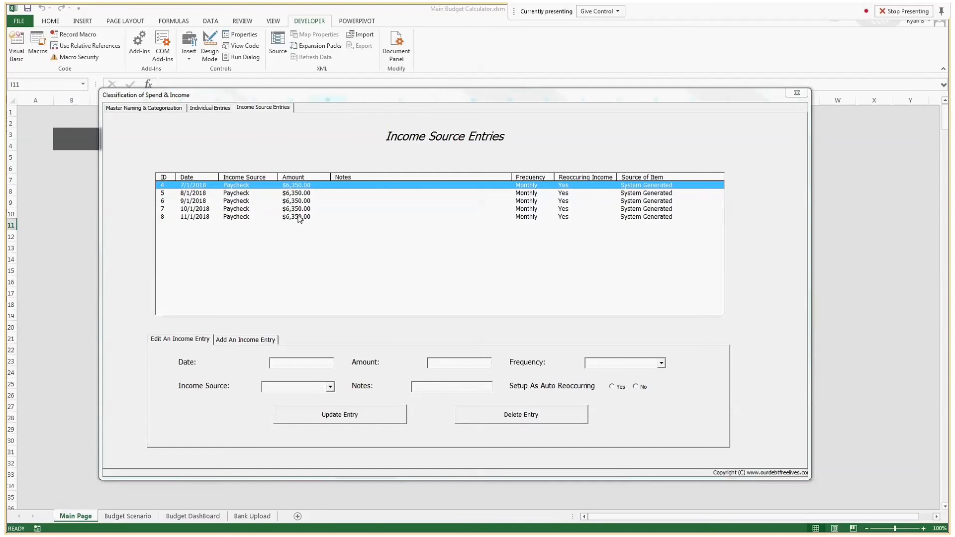
left_click(256, 340)
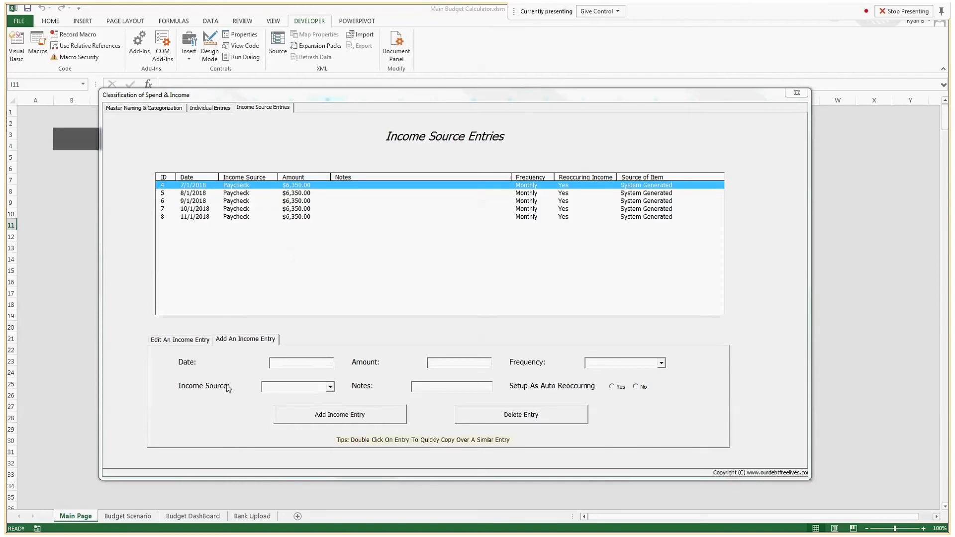
Step: Add a $2,500 Bonus income dated 11/20/2018, One Time frequency, not auto-recurring
left_click(330, 387)
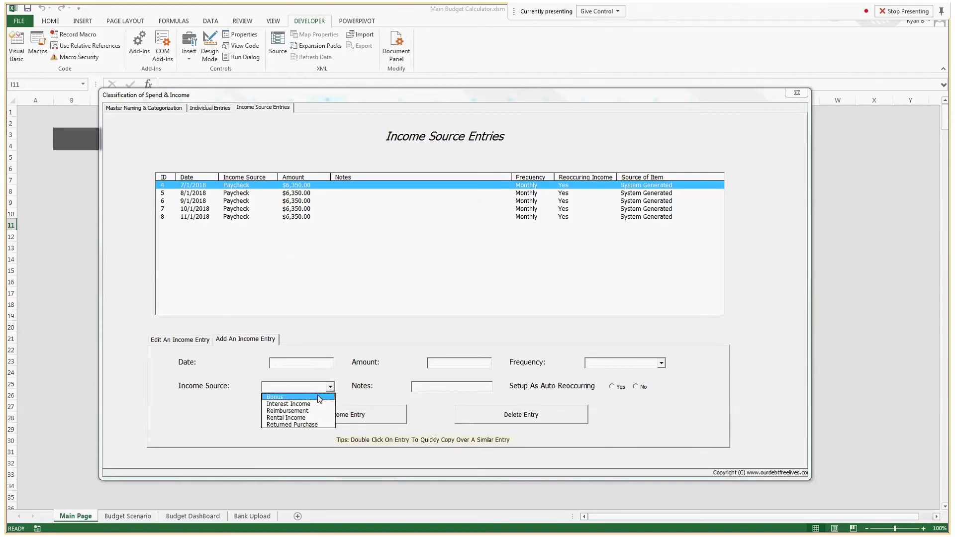
left_click(286, 394)
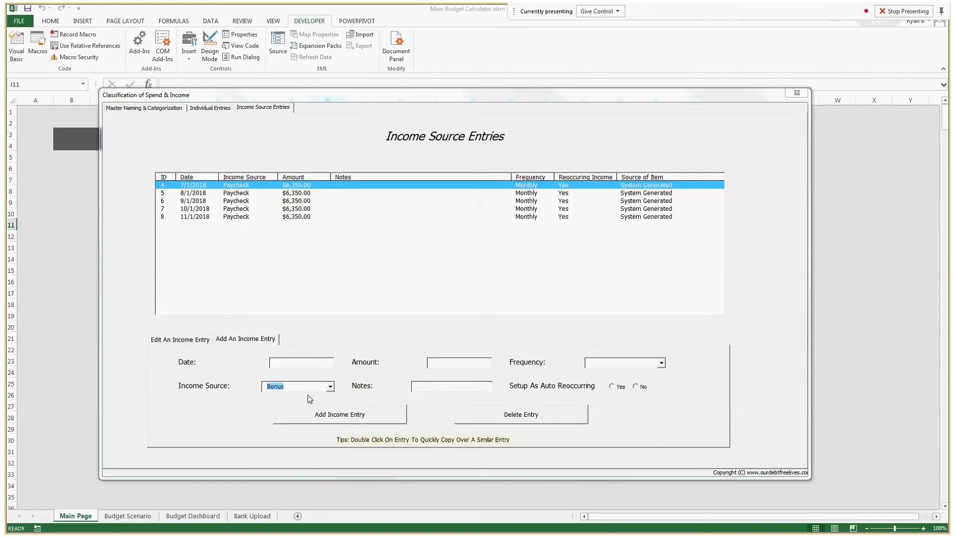
left_click(302, 363)
type("11/20/2018")
key("Tab")
type("2500")
left_click(662, 364)
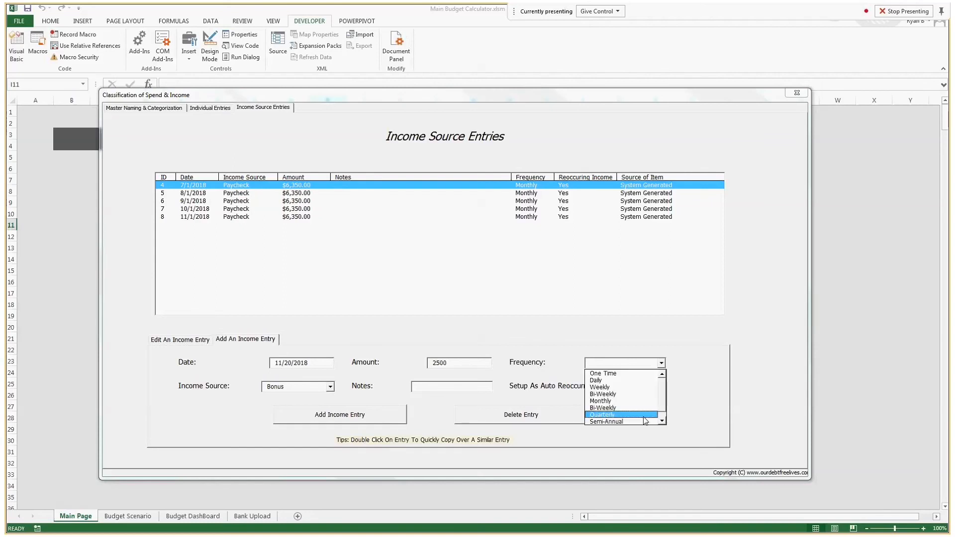
left_click(615, 373)
left_click(636, 386)
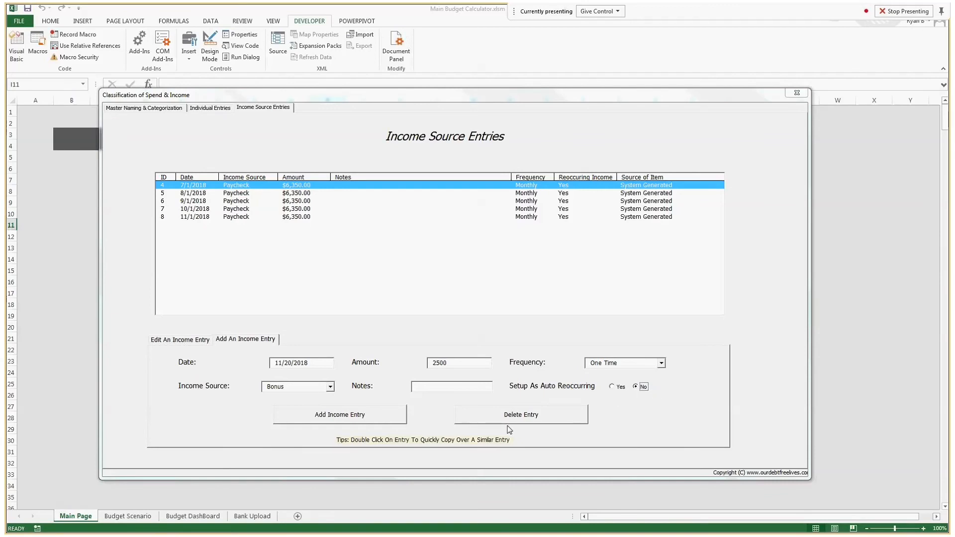
left_click(381, 417)
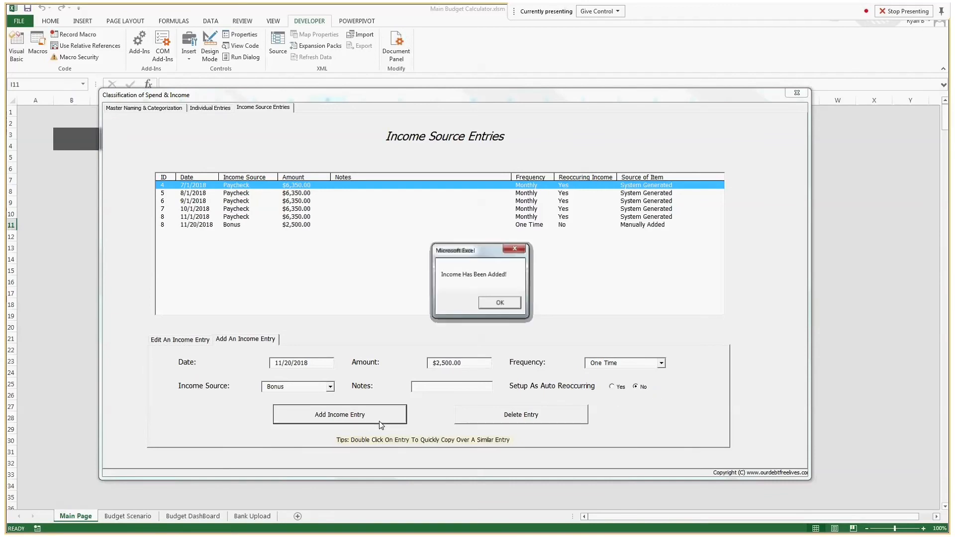
left_click(496, 304)
left_click(261, 225)
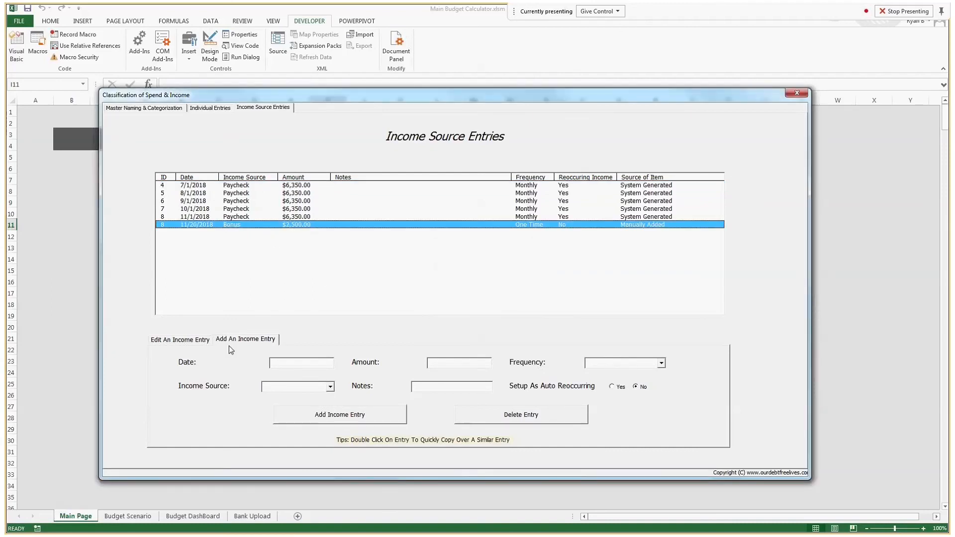
Step: Add a $500 Monthly Rental Income entry dated 7/15/2018
left_click(319, 364)
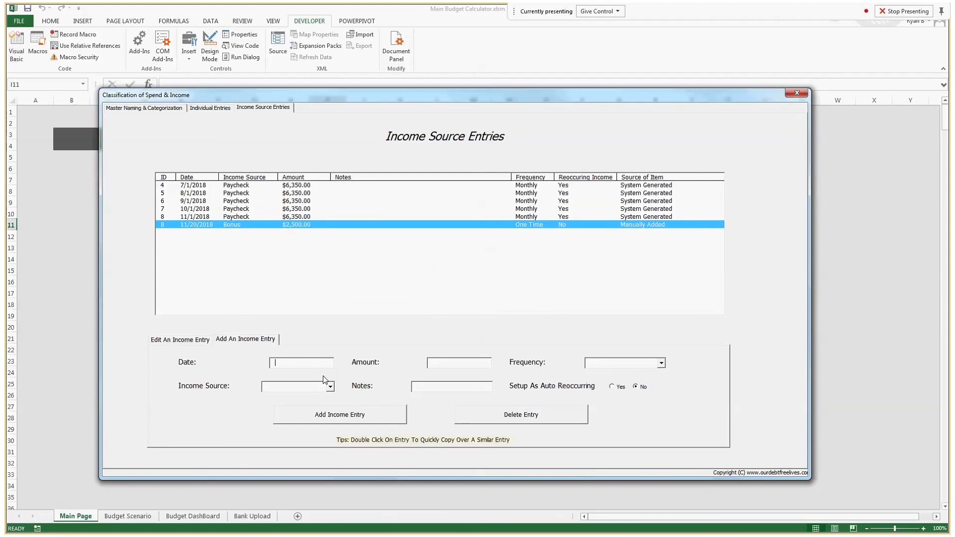
type("7/15/2018")
left_click(331, 387)
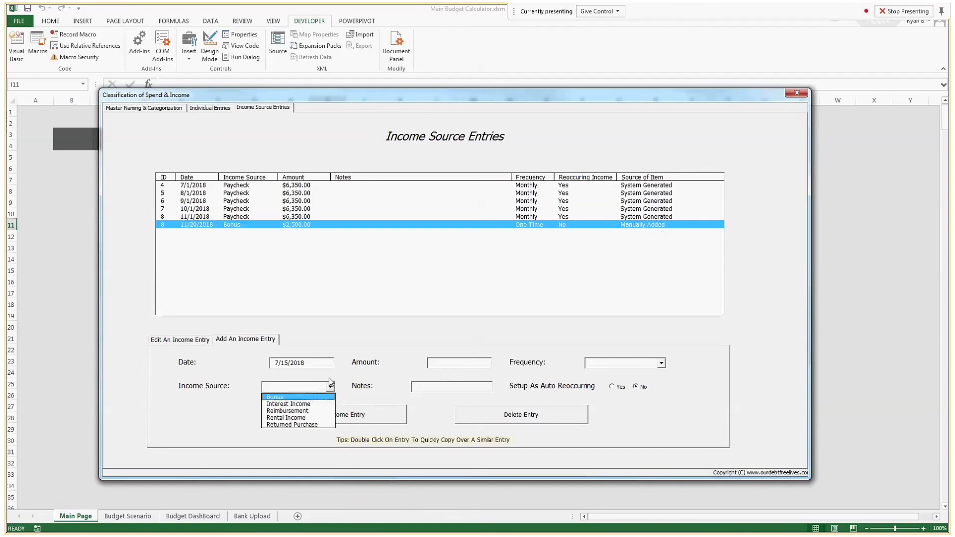
left_click(324, 418)
left_click(468, 360)
type("500")
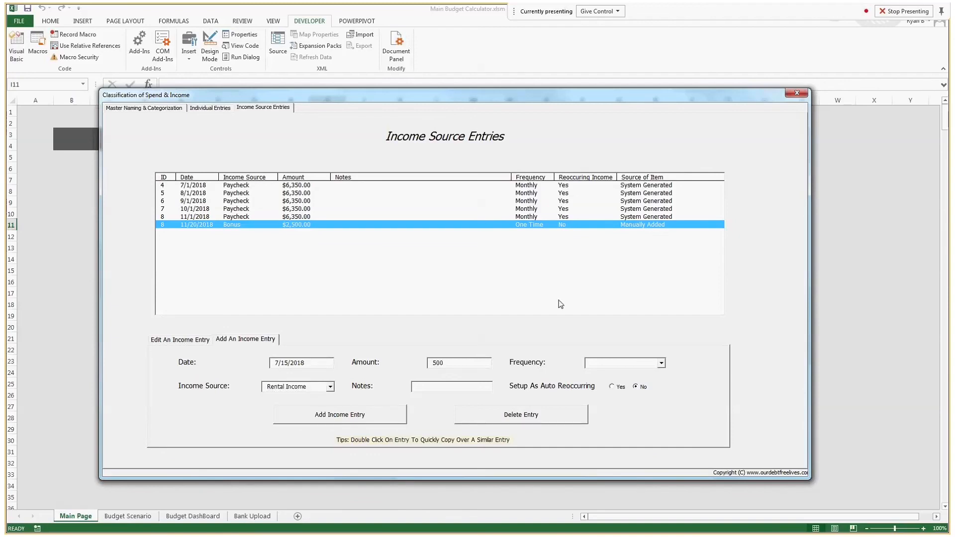
left_click(663, 364)
left_click(600, 401)
left_click(443, 387)
left_click(370, 408)
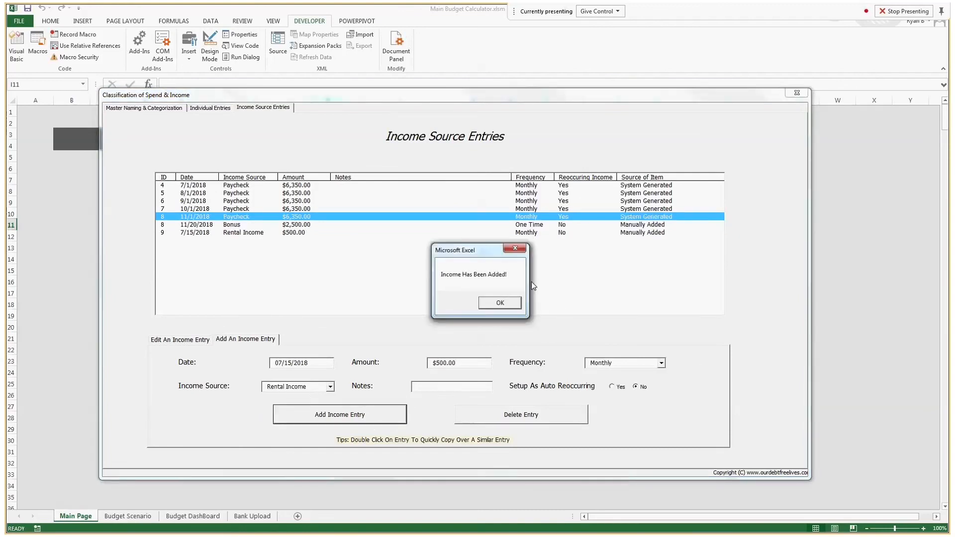
left_click(481, 306)
Step: Add another rental entry with the date typed as 8/15/2015, then close the form and view Budget DashBoard
double_click(290, 232)
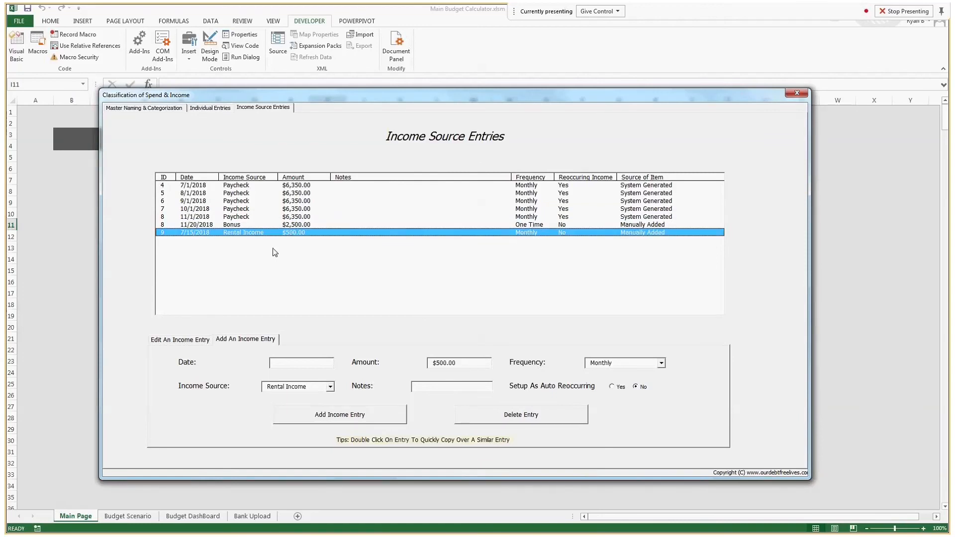
left_click(313, 366)
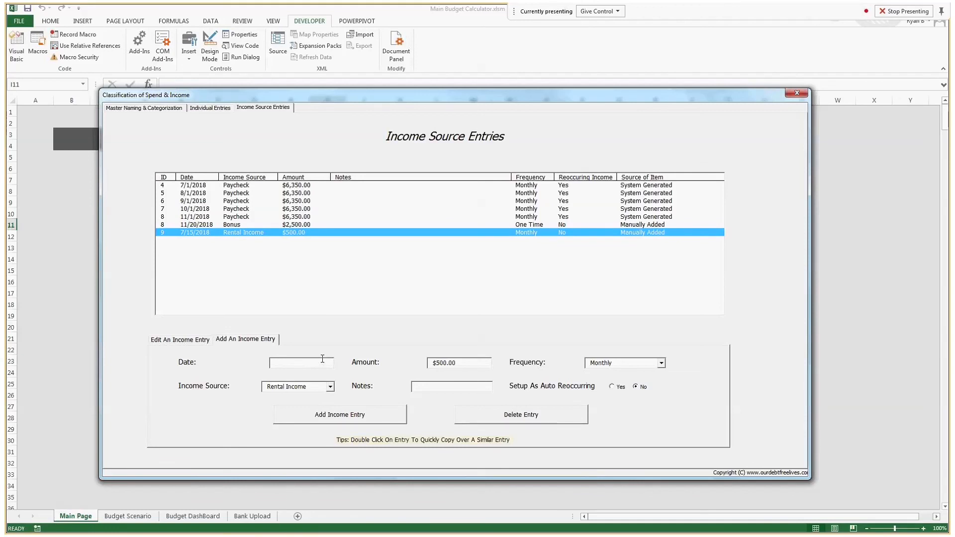
type("8/15/2015")
left_click(343, 415)
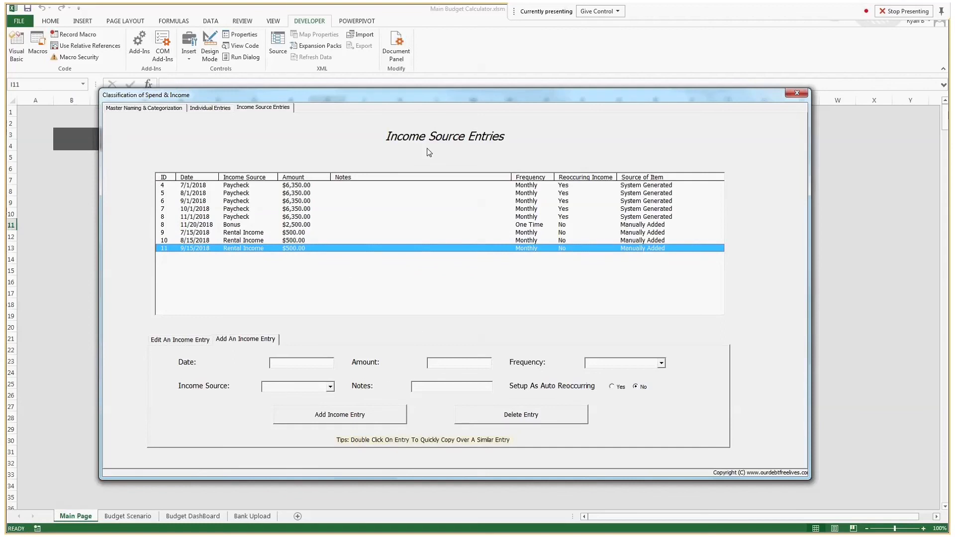
left_click(796, 93)
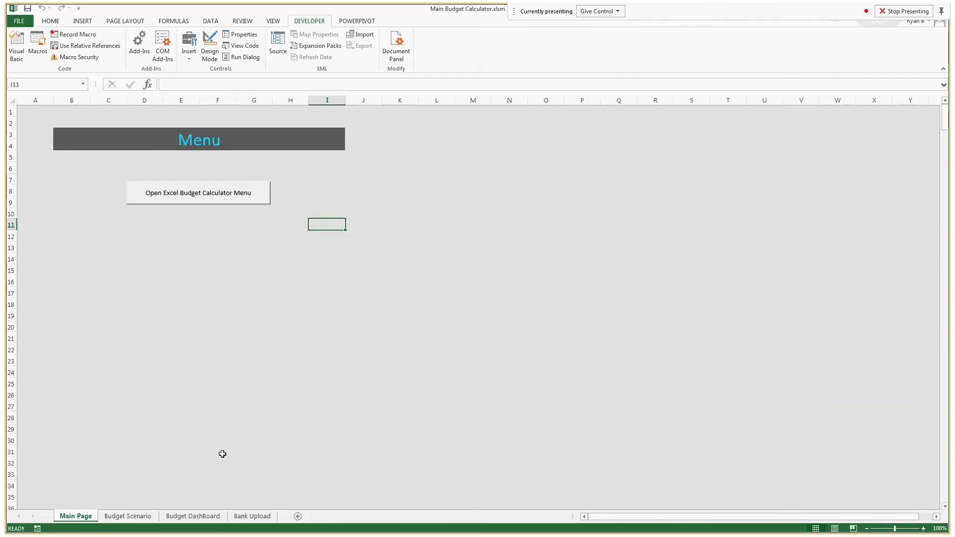
left_click(198, 517)
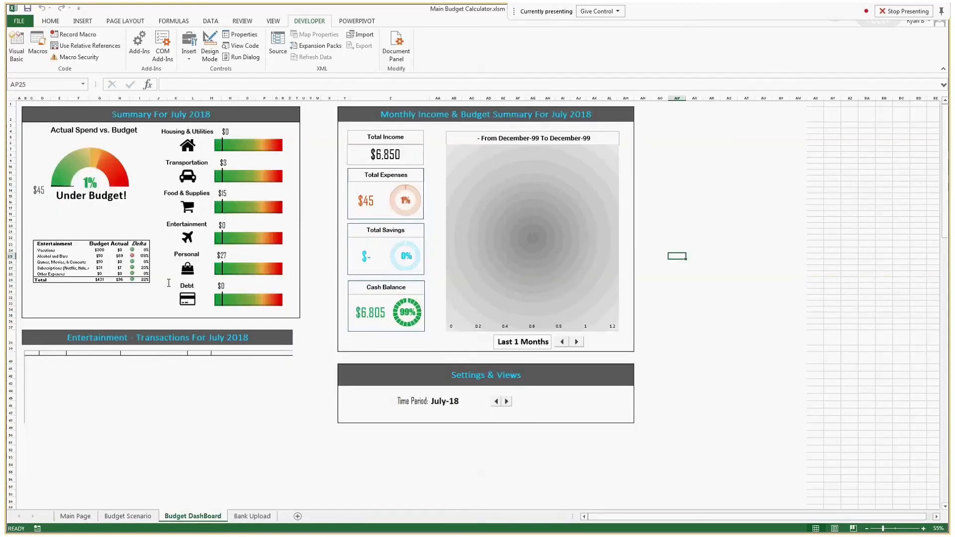